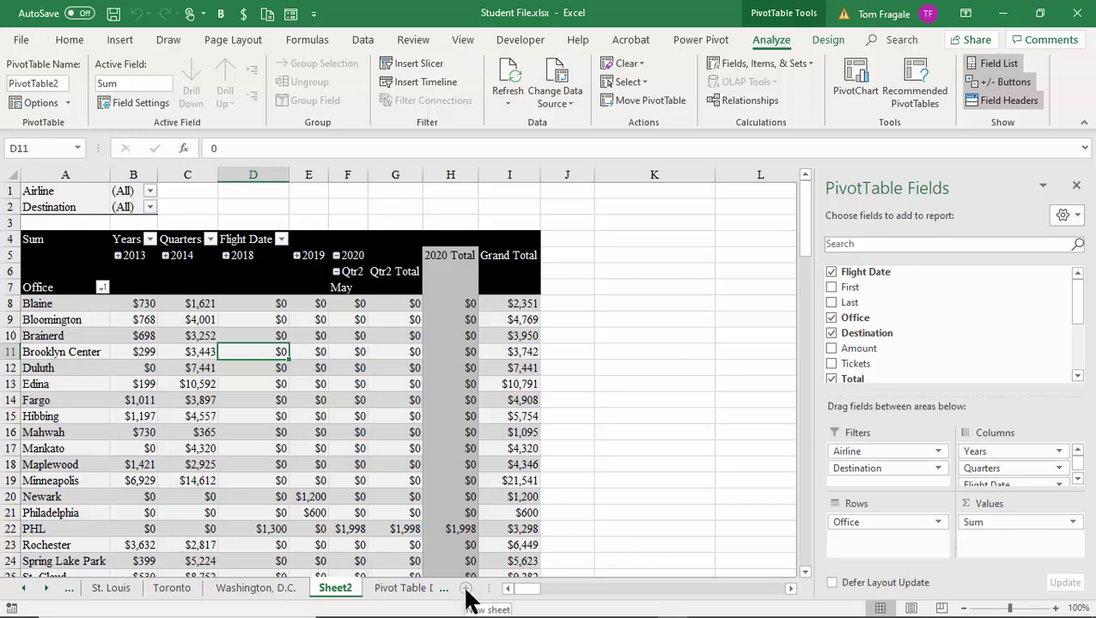
Step: Add a new blank worksheet and start a data import from a text/CSV file
left_click(467, 593)
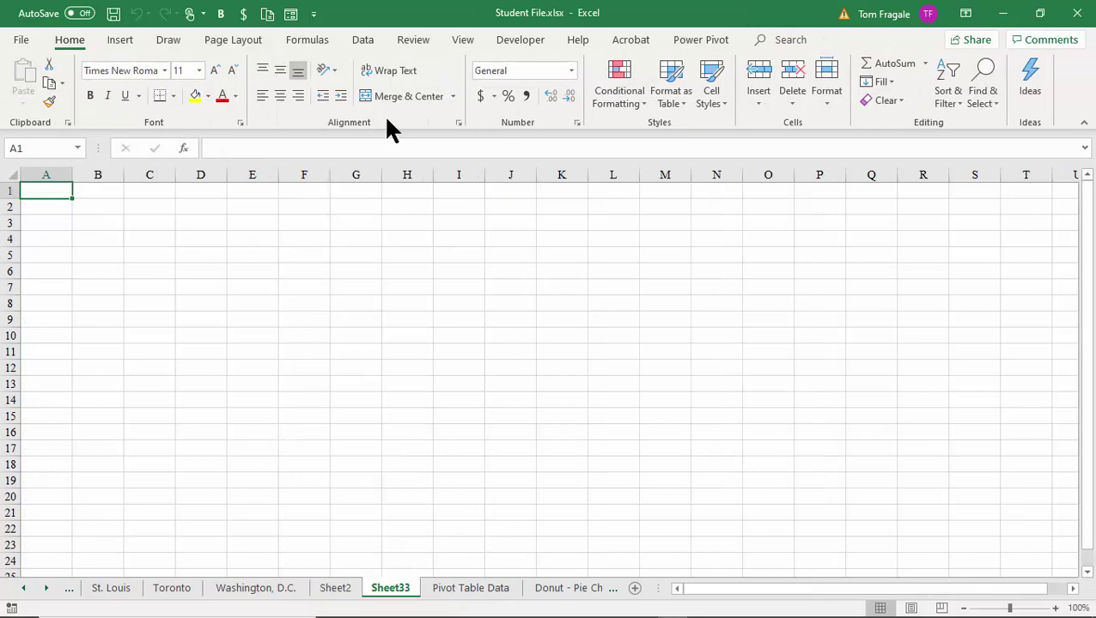
left_click(364, 41)
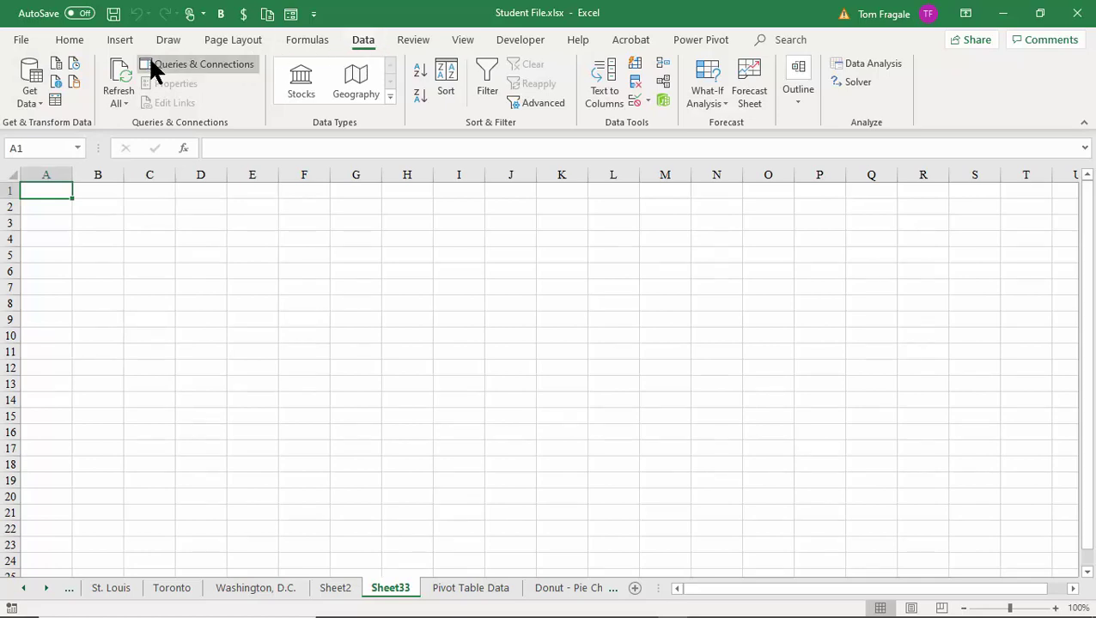
left_click(23, 101)
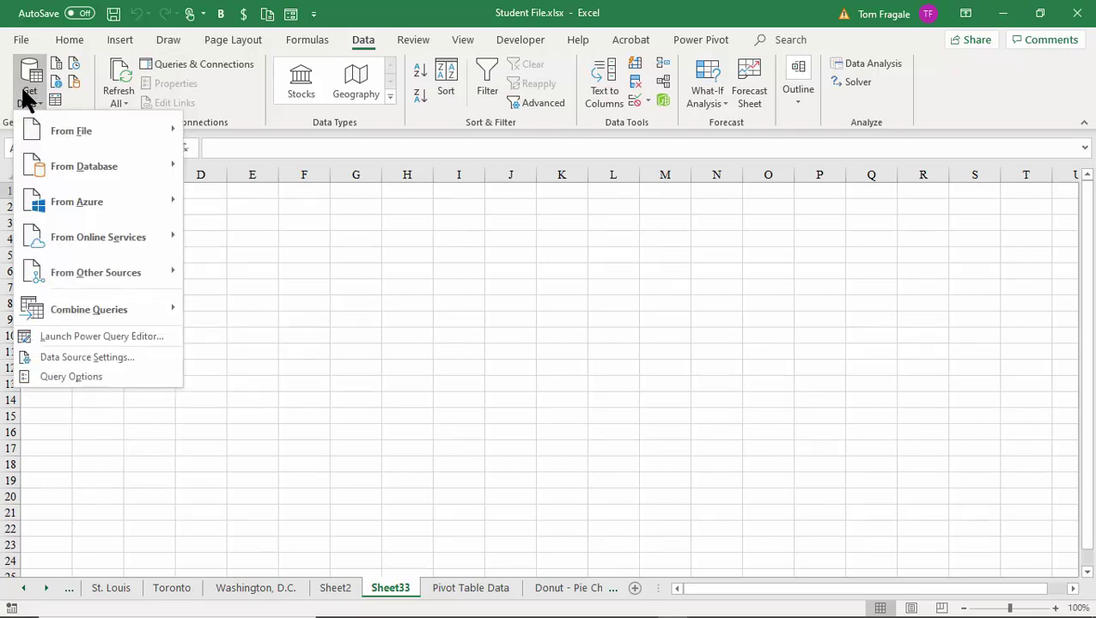
mouse_move(48, 129)
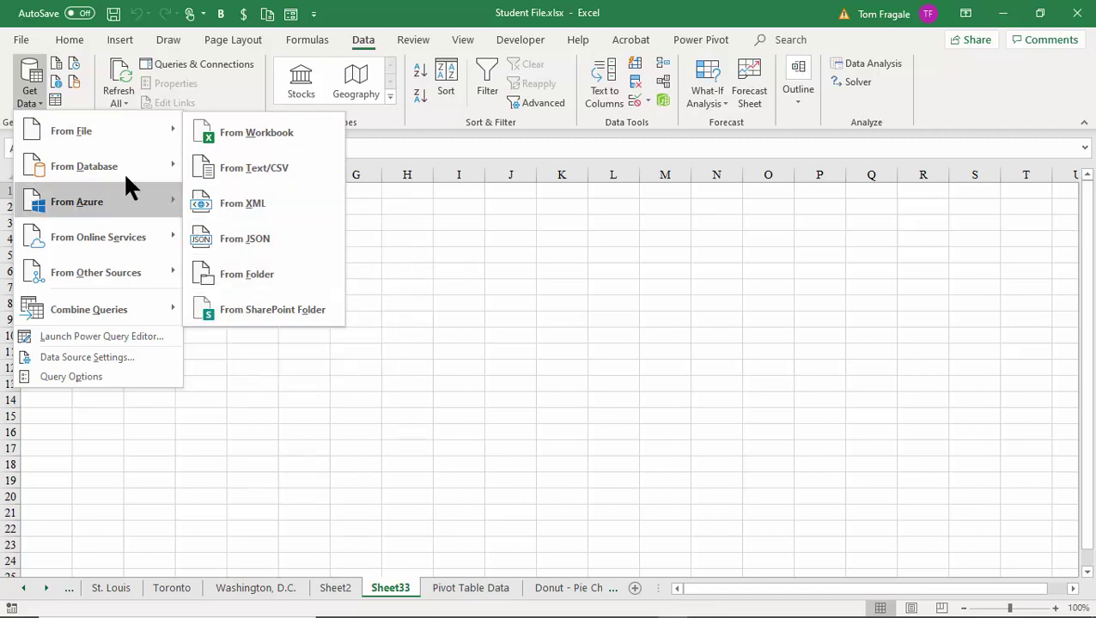
mouse_move(117, 171)
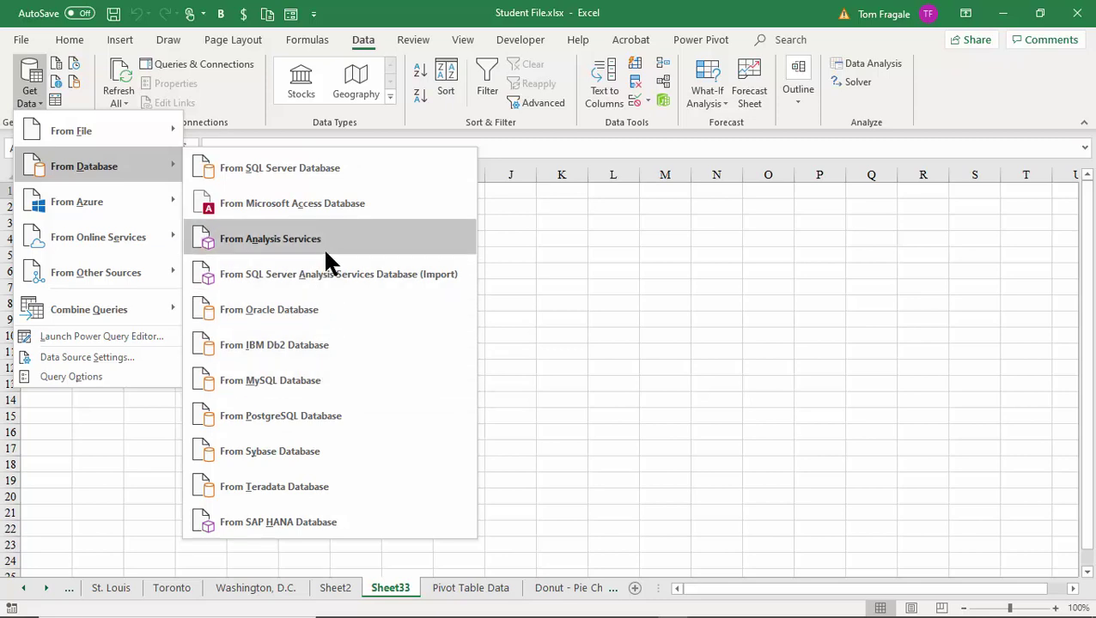
mouse_move(109, 205)
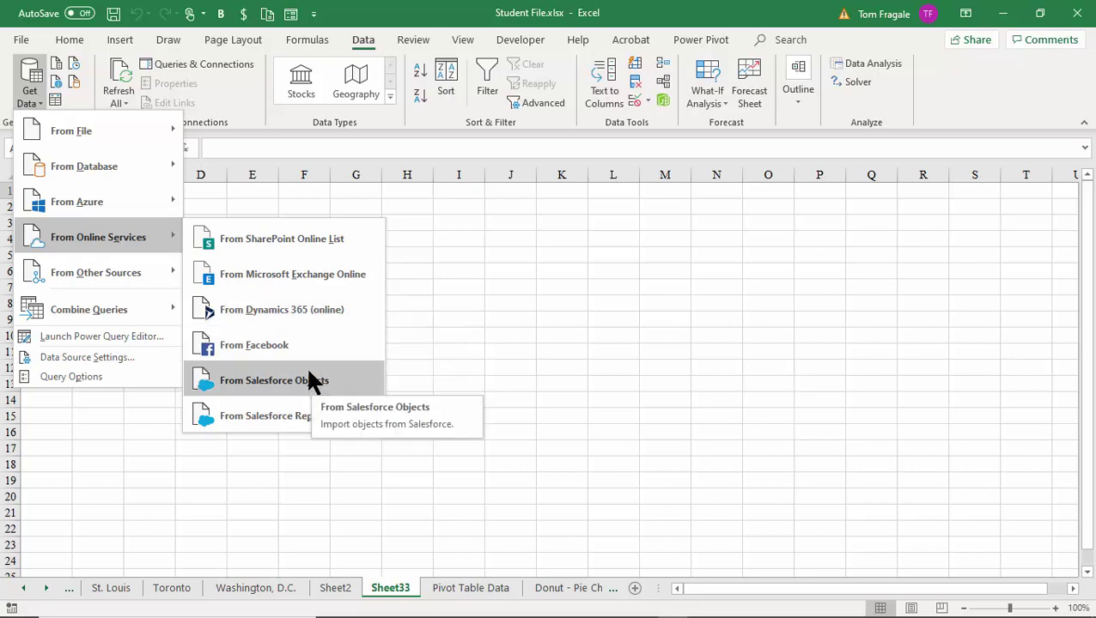
mouse_move(137, 279)
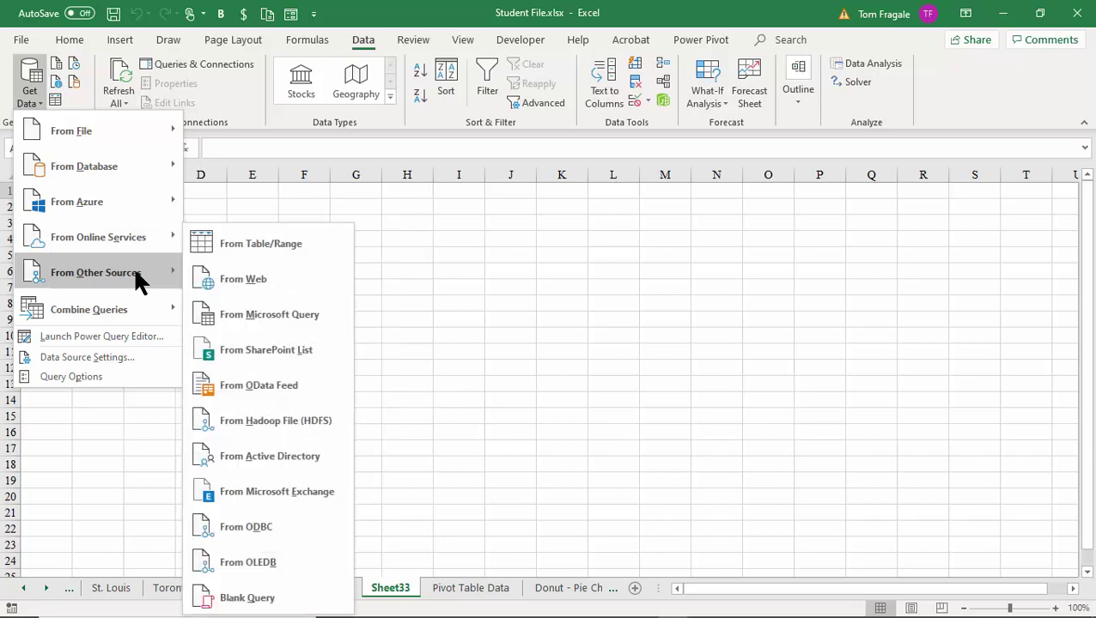
mouse_move(119, 142)
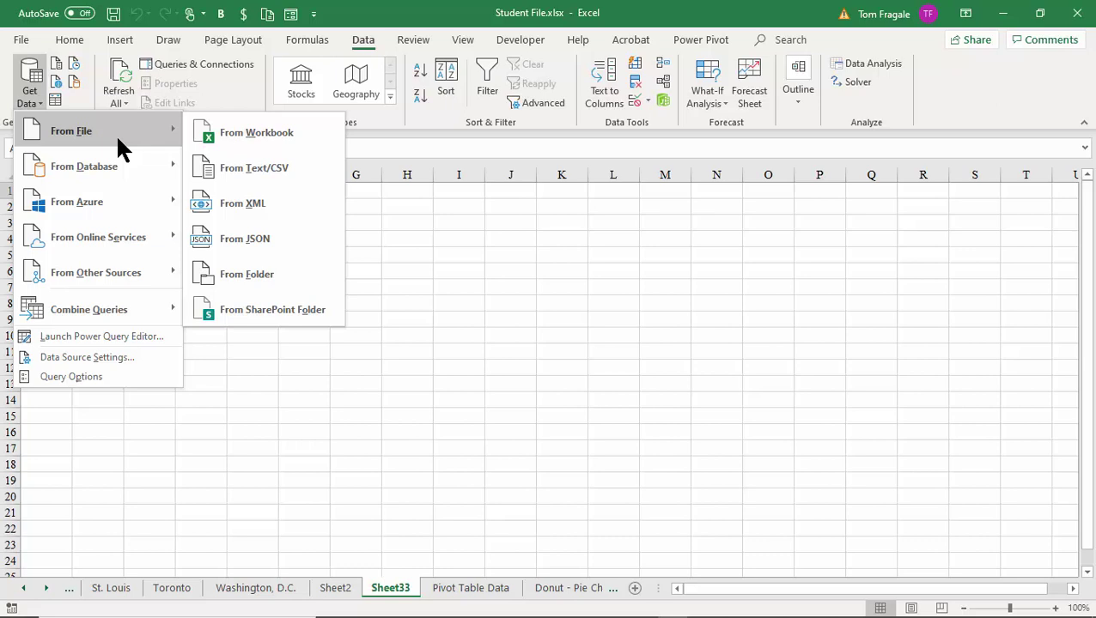
left_click(274, 168)
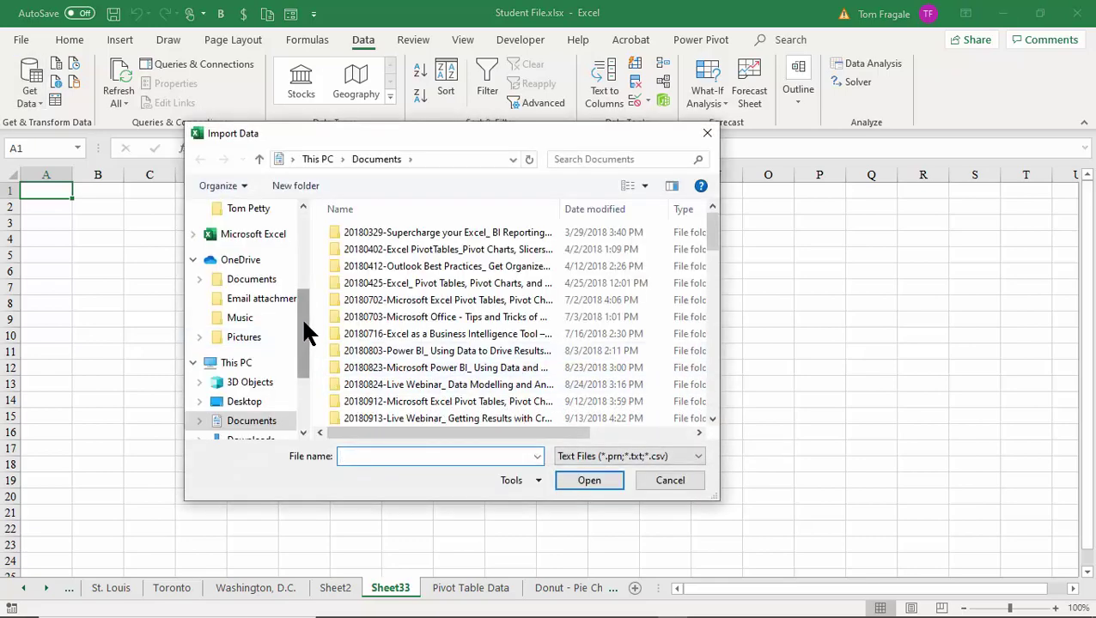
Step: Choose leads.txt from the Class Files folder on the Desktop and open its import preview
left_click_drag(306, 330, 310, 221)
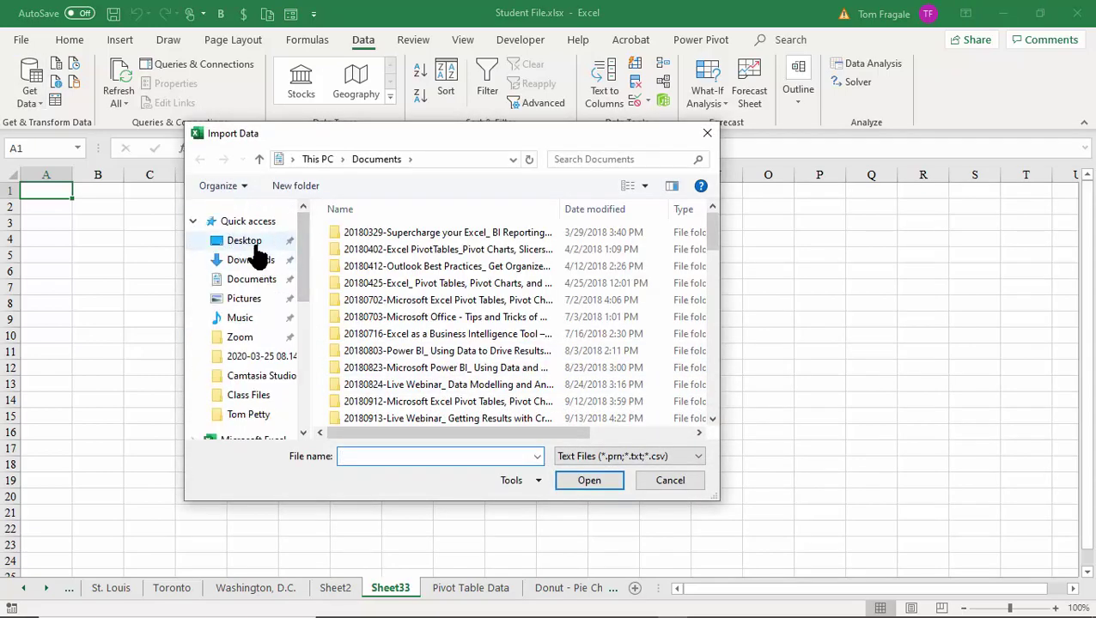
left_click(251, 243)
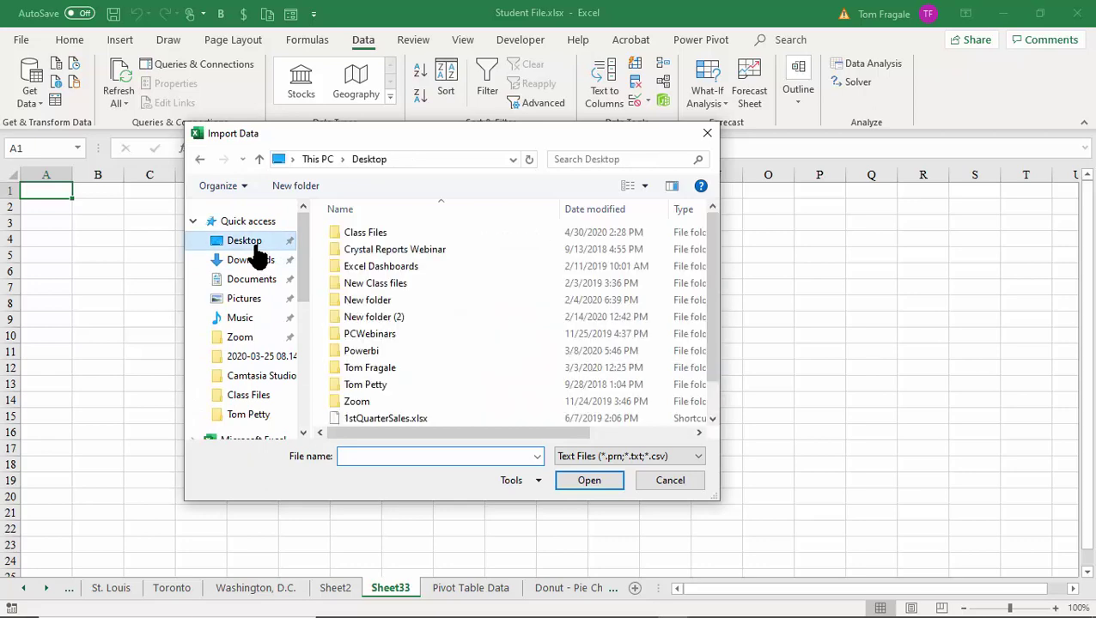
double_click(381, 236)
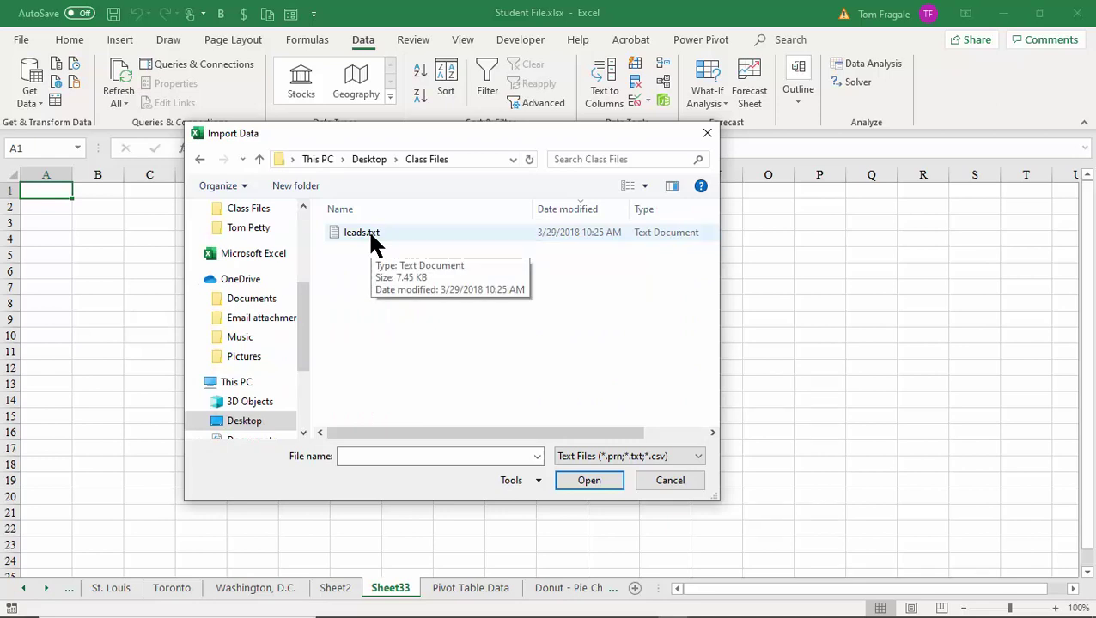
left_click(371, 238)
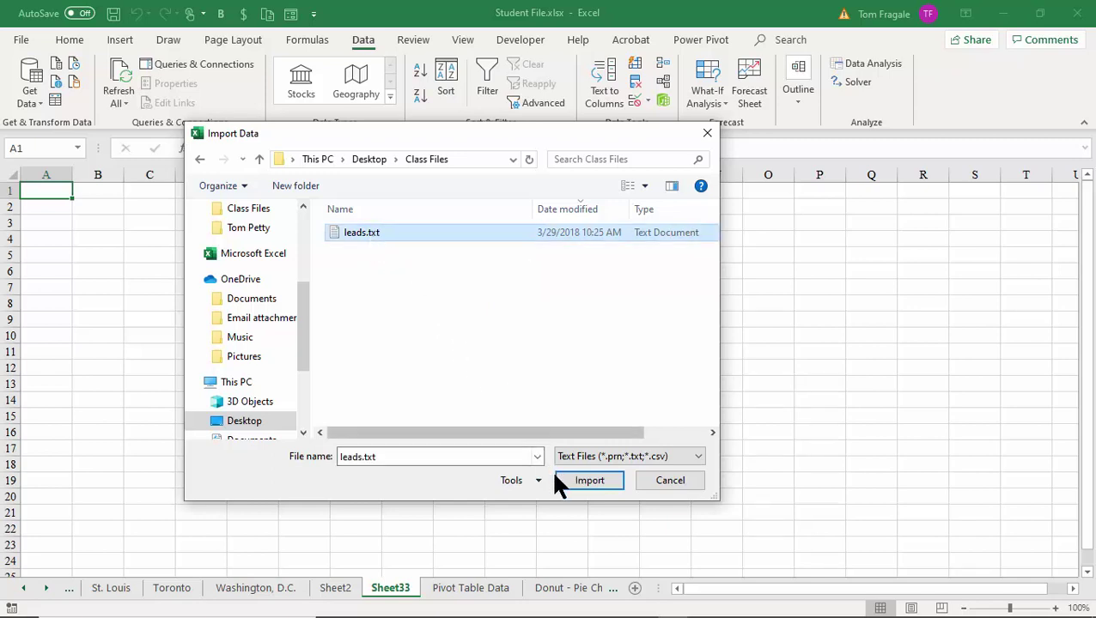
left_click(587, 480)
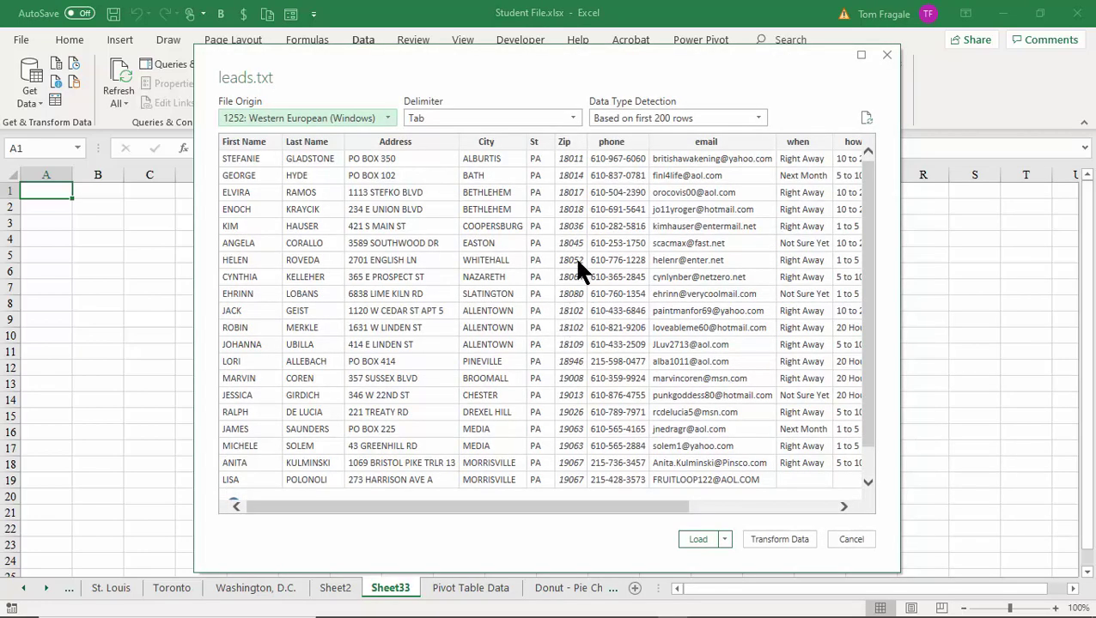
Step: Try Colon and Comma as the delimiter in the leads.txt preview and return it to Tab
left_click(574, 124)
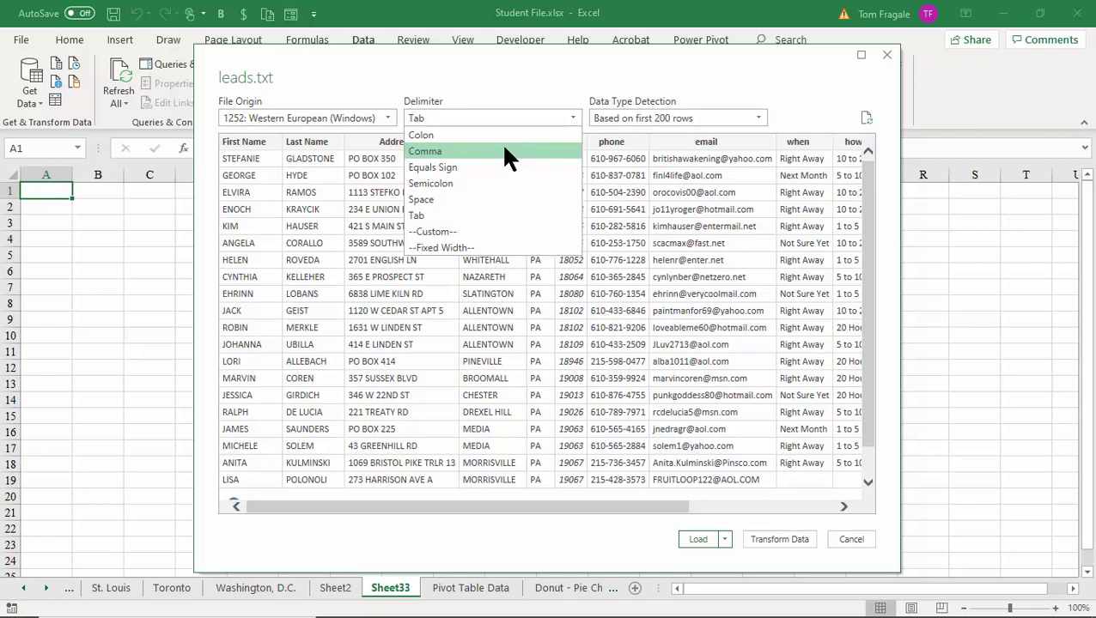
left_click(456, 134)
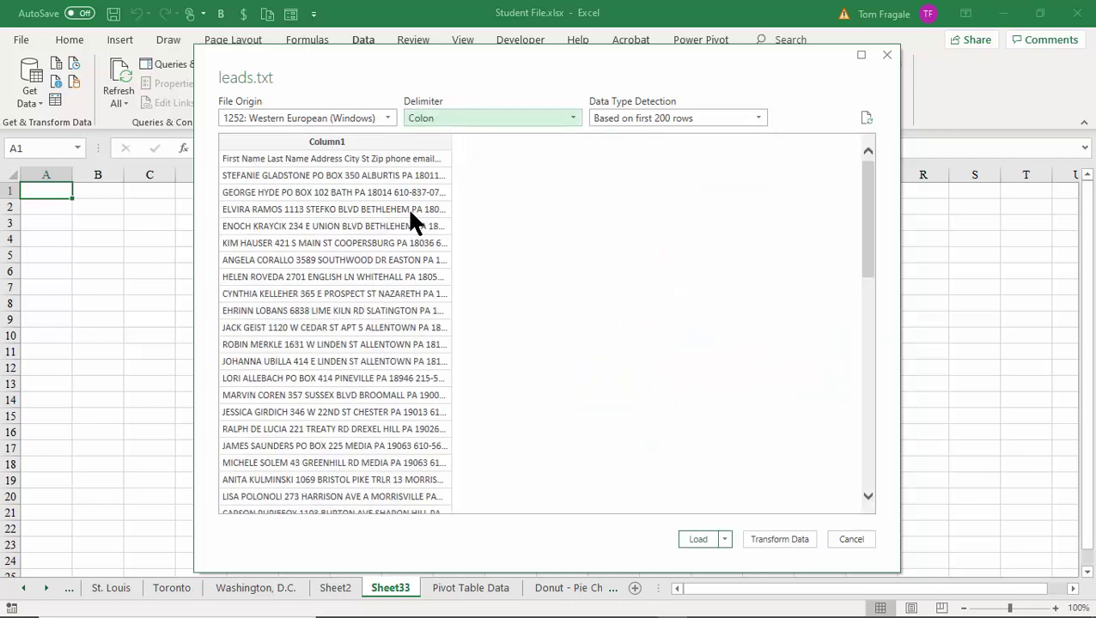
left_click(574, 117)
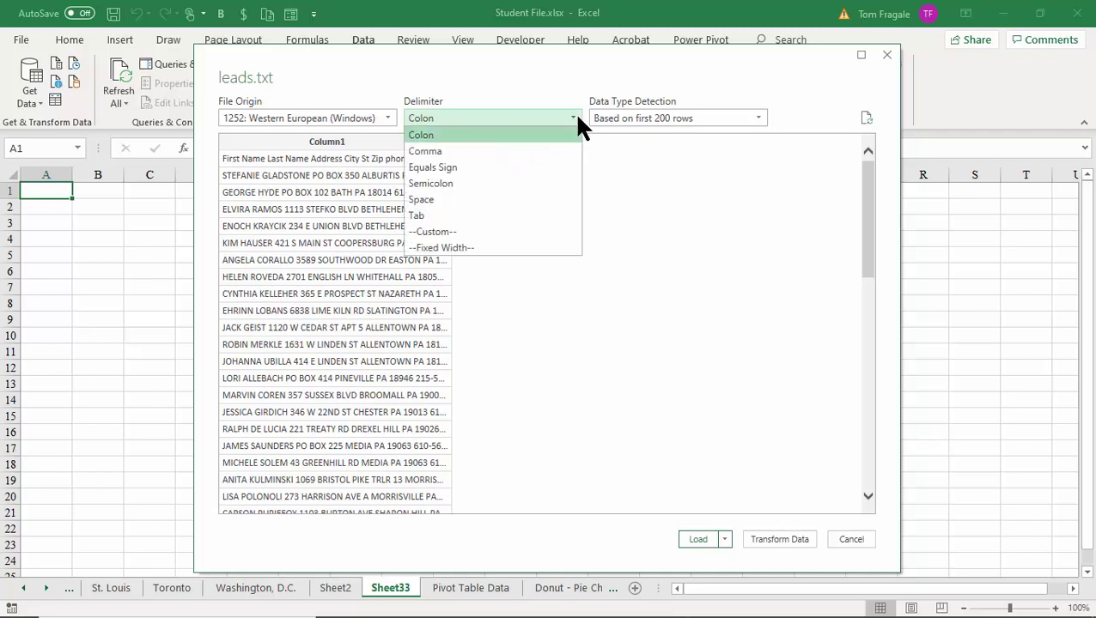
left_click(499, 147)
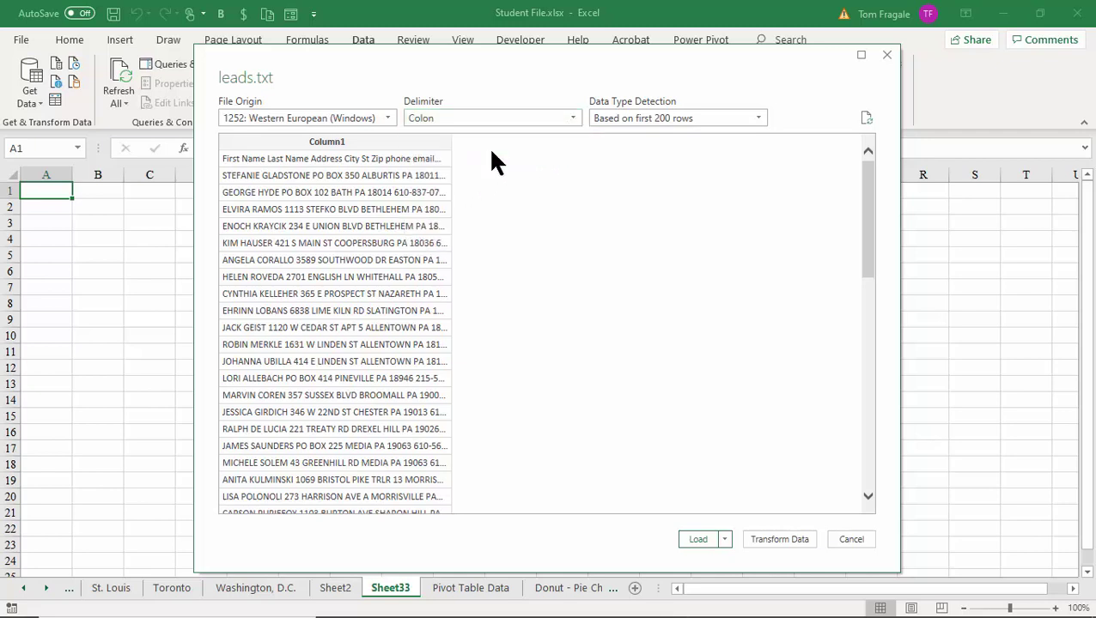
left_click(570, 117)
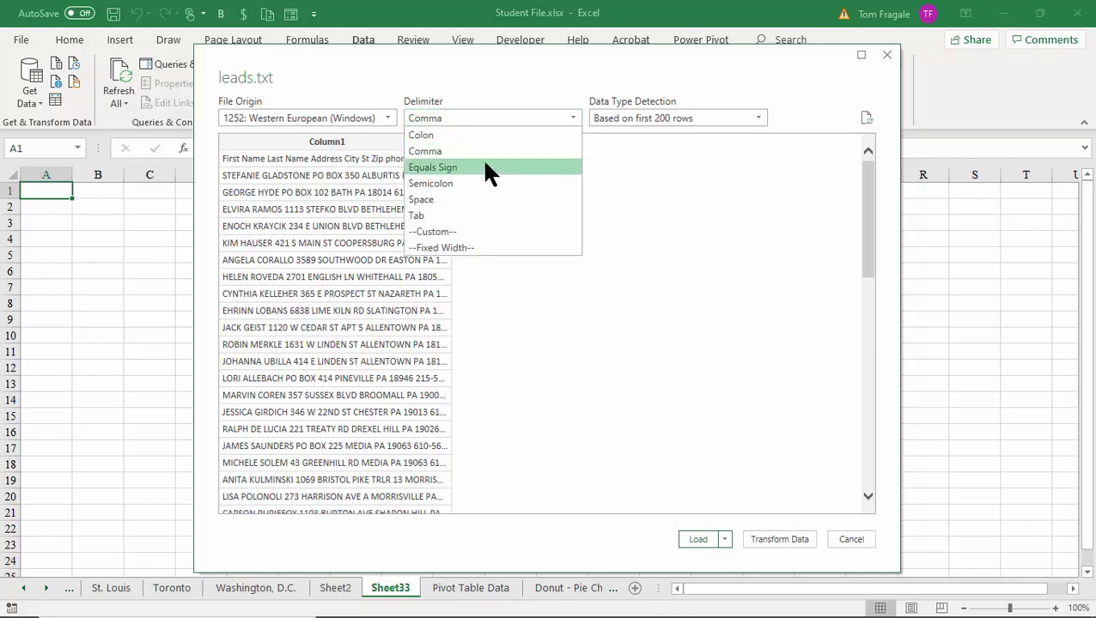
left_click(453, 216)
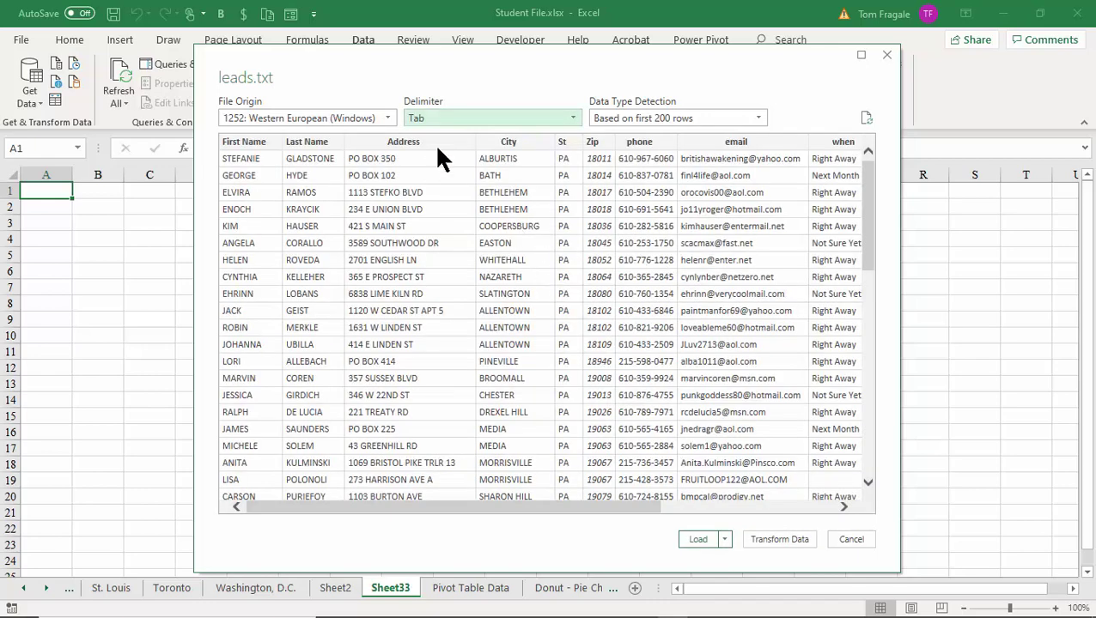
Step: Load the leads.txt data into the workbook with Tab kept as the delimiter
left_click(571, 119)
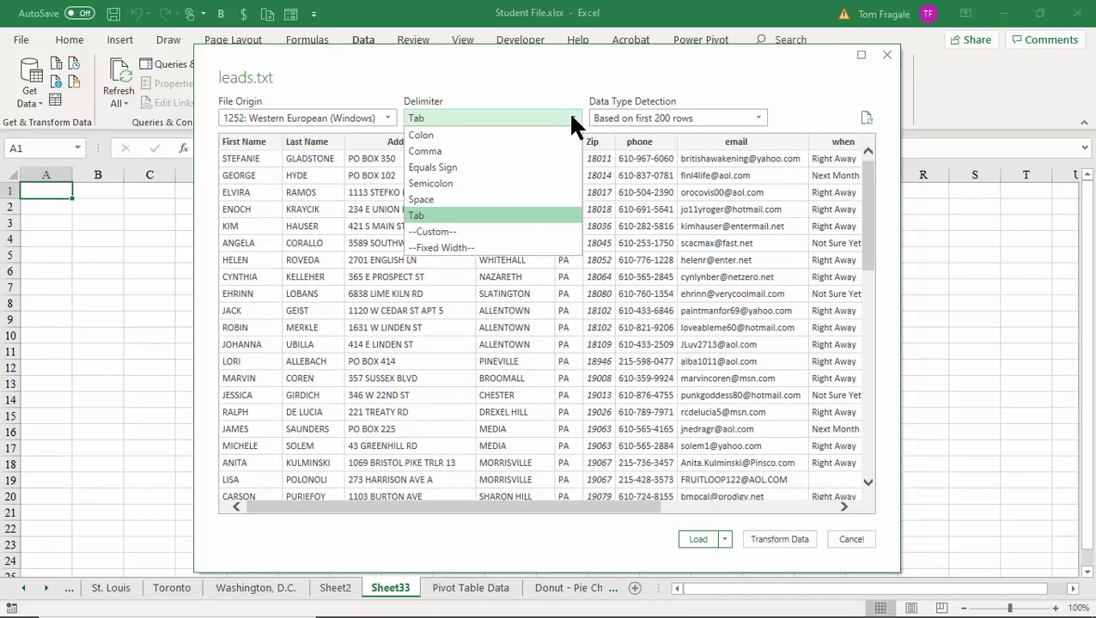
left_click(341, 283)
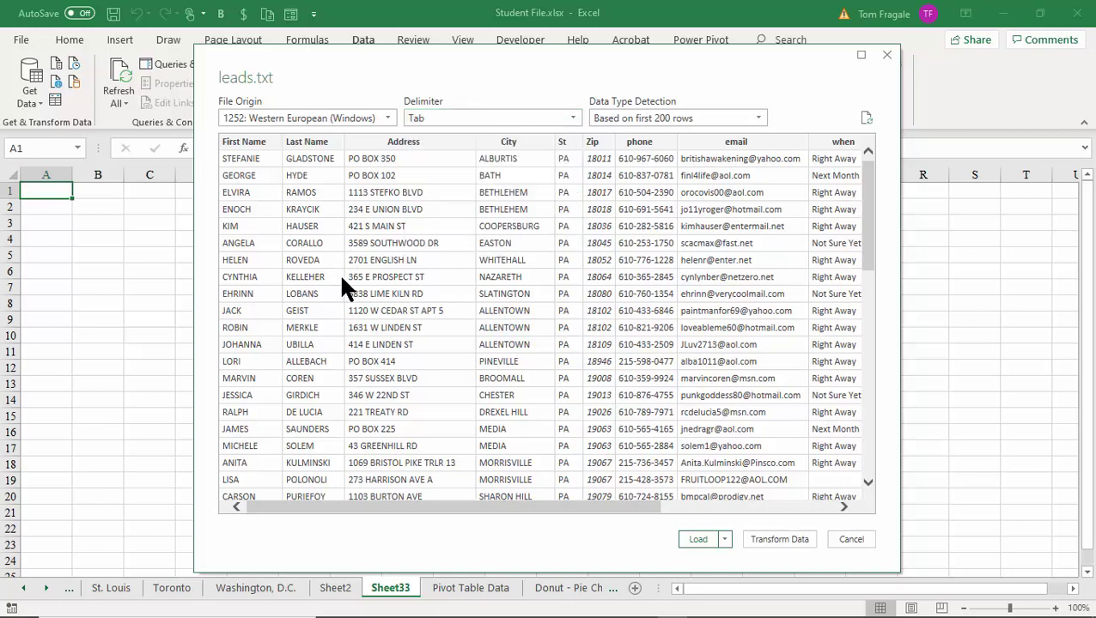
left_click(688, 541)
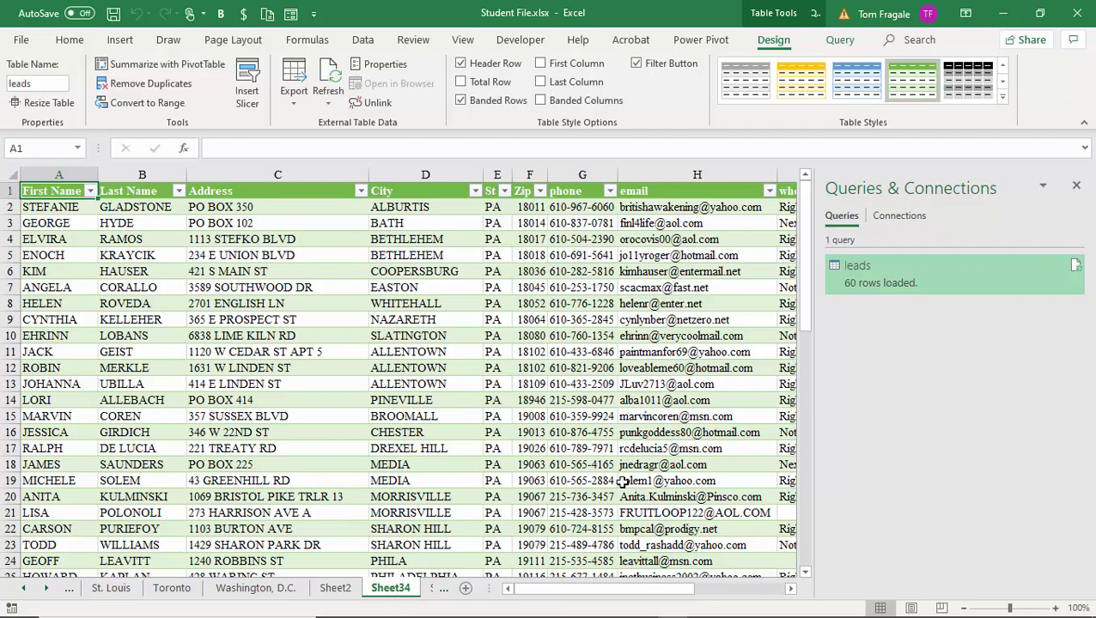
Step: Go back to Sheet2 and add another blank worksheet directly after it
left_click(335, 597)
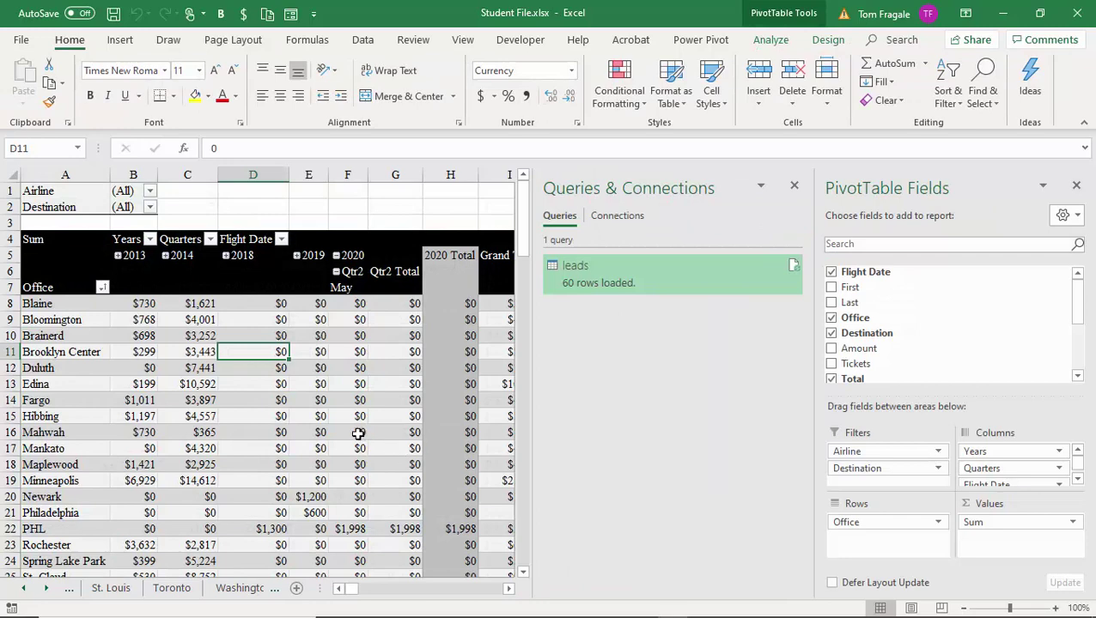
left_click(311, 416)
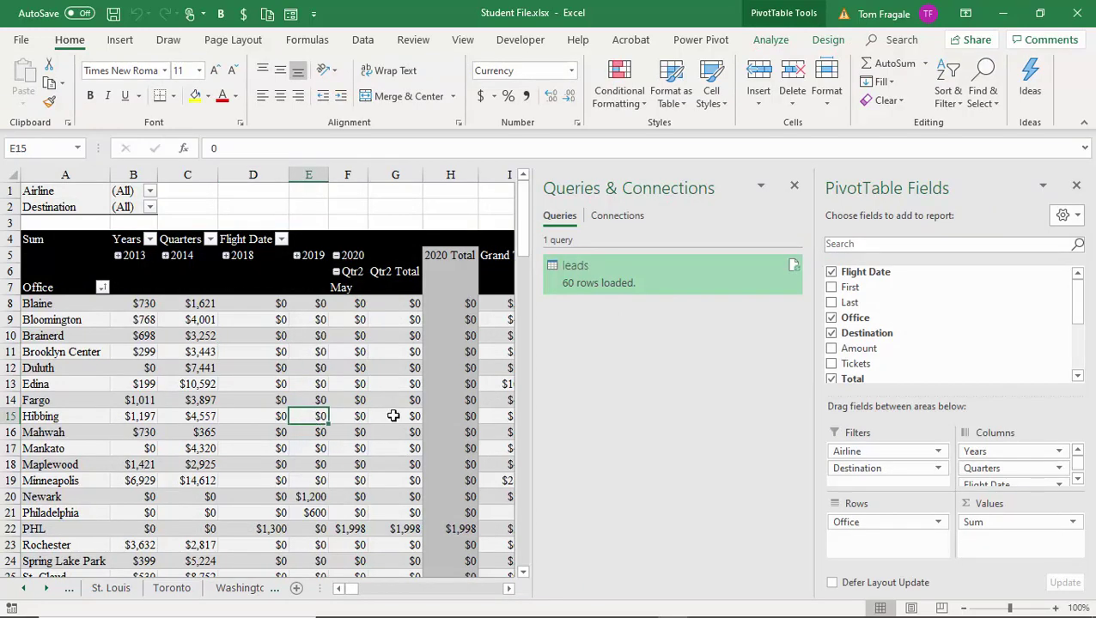
left_click(298, 589)
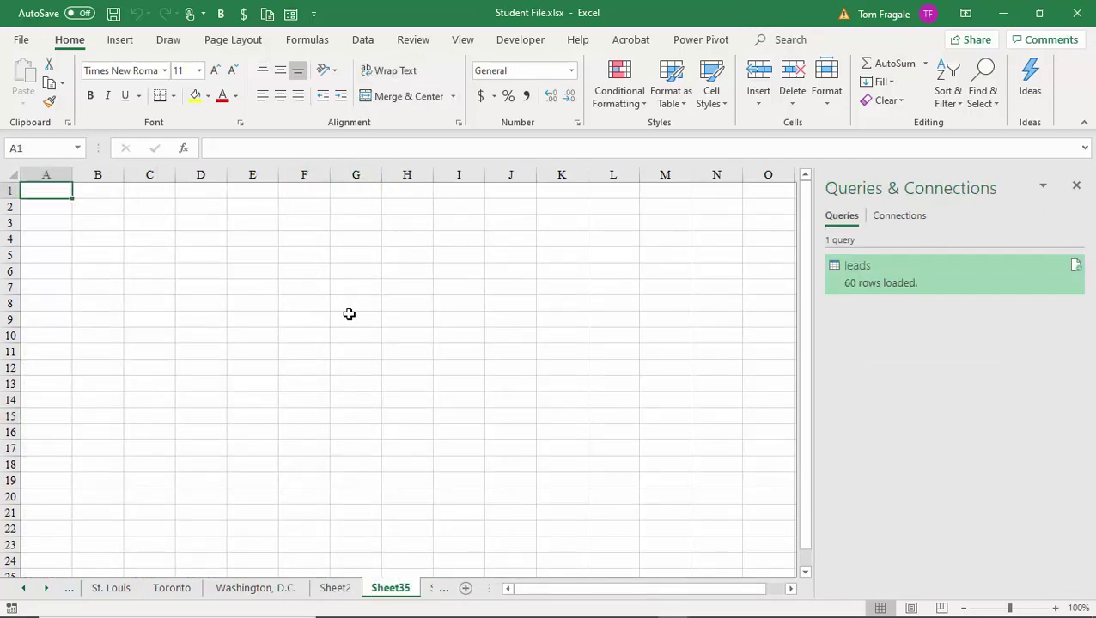
Step: Import the Shippers table from the Microsoft Access database TABLES.MDB in the Class Files folder and load it into the workbook
left_click(370, 47)
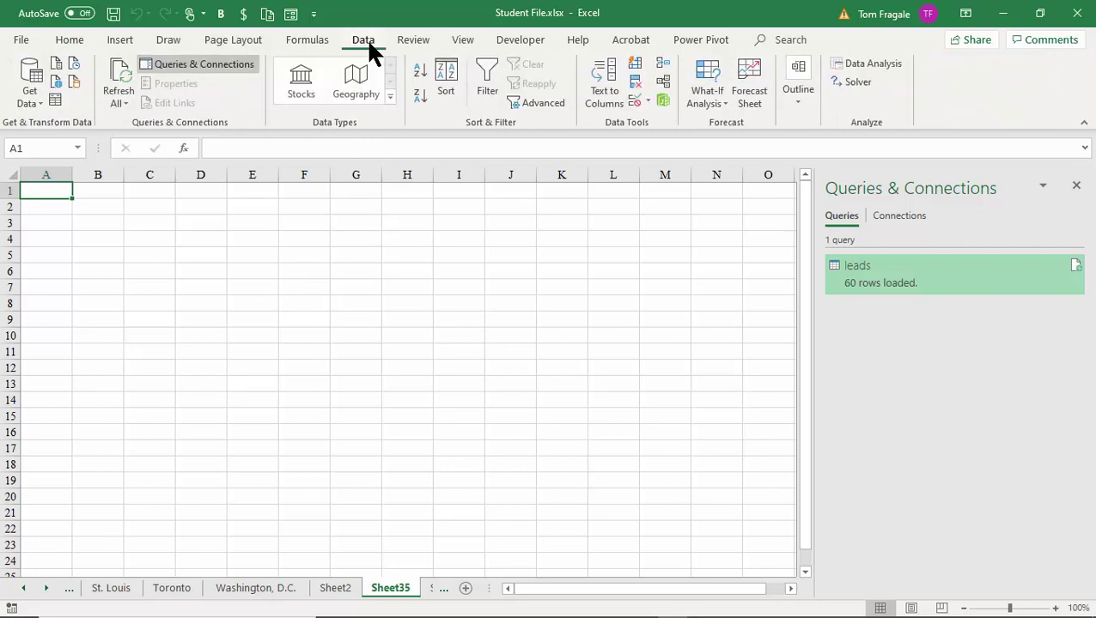
left_click(29, 99)
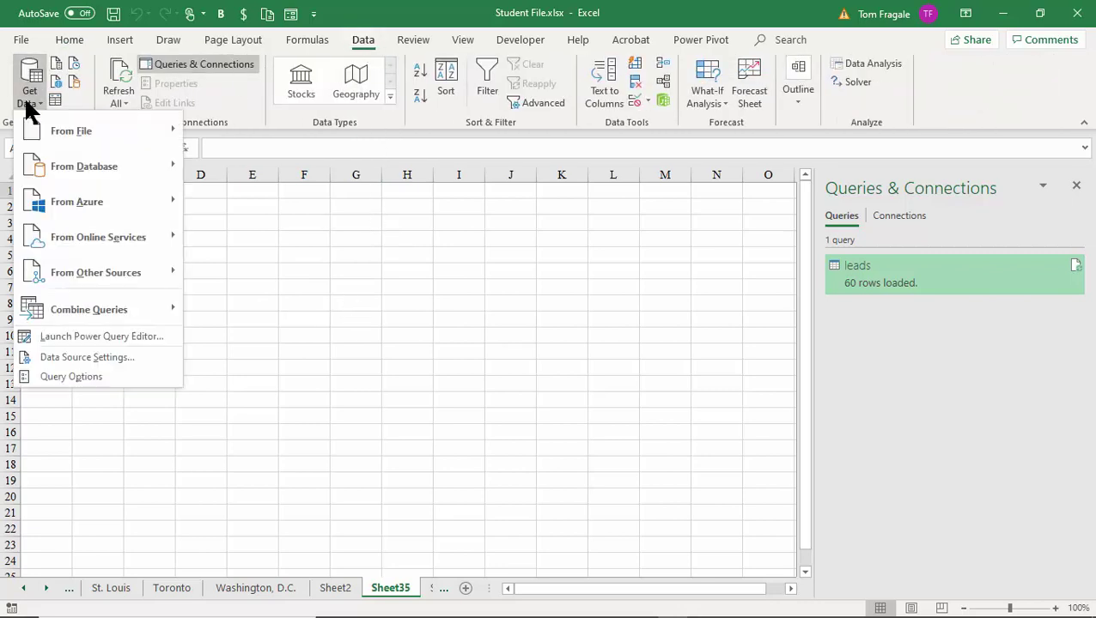
mouse_move(48, 129)
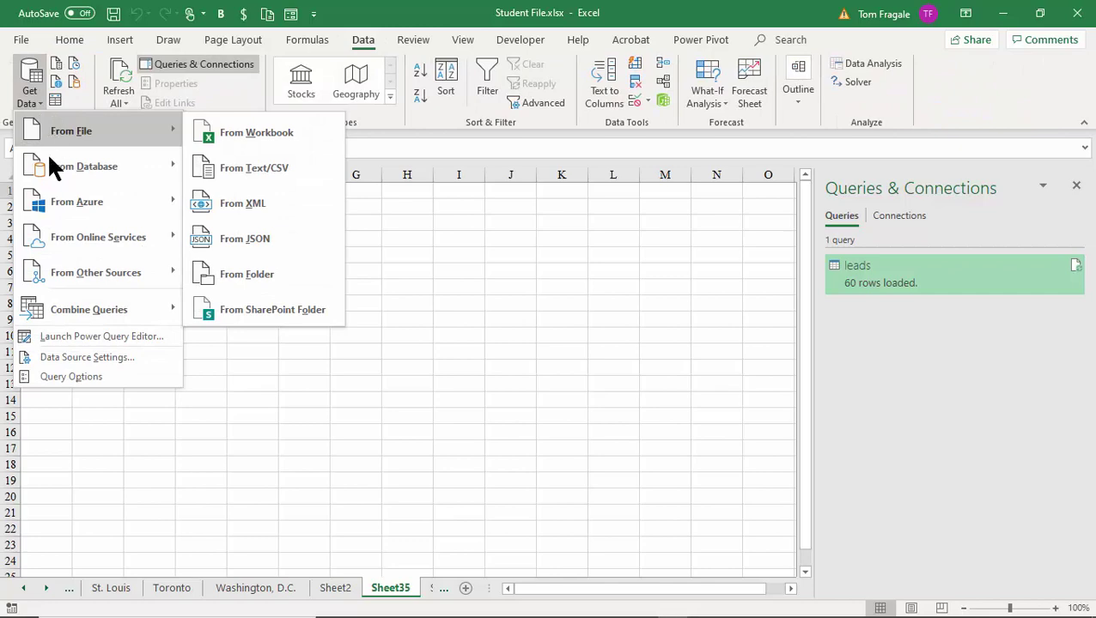
mouse_move(48, 163)
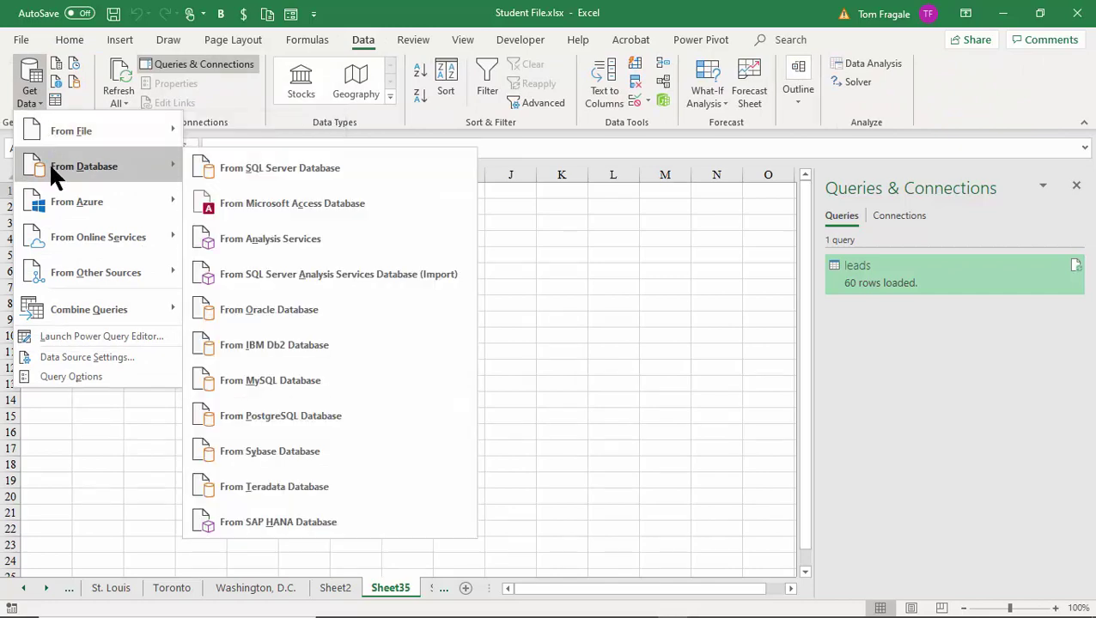
left_click(342, 214)
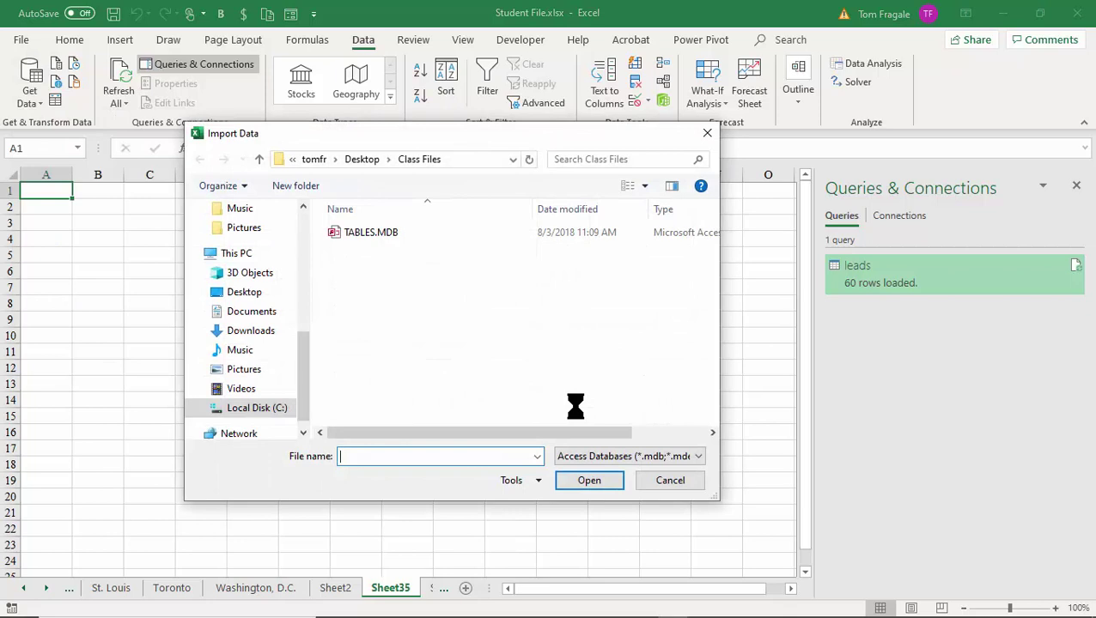
left_click(364, 229)
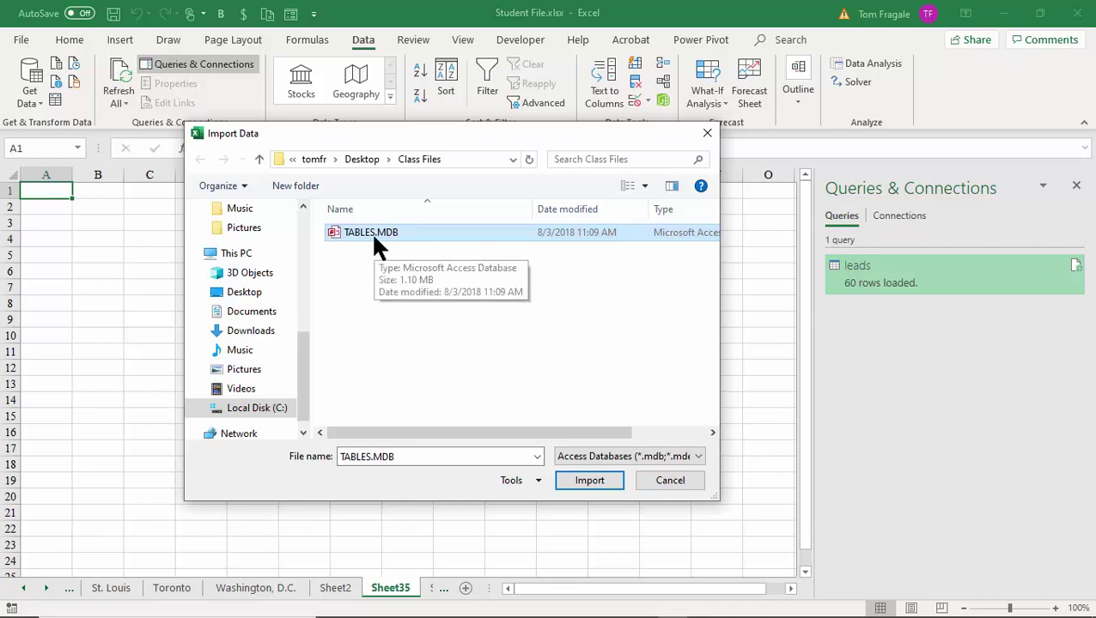
left_click(587, 484)
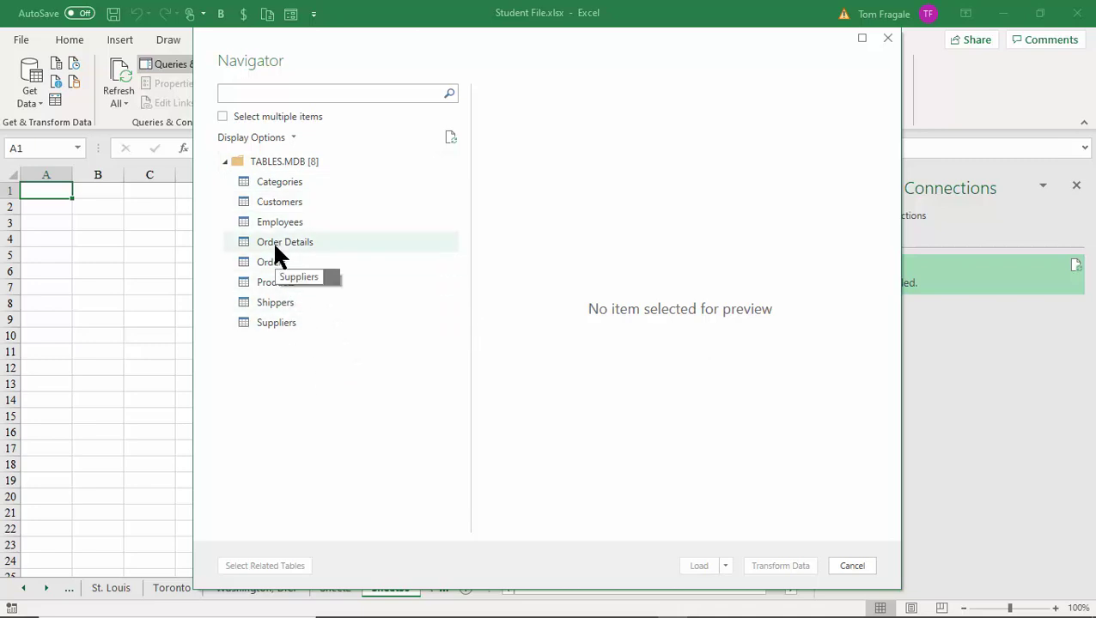
left_click(268, 302)
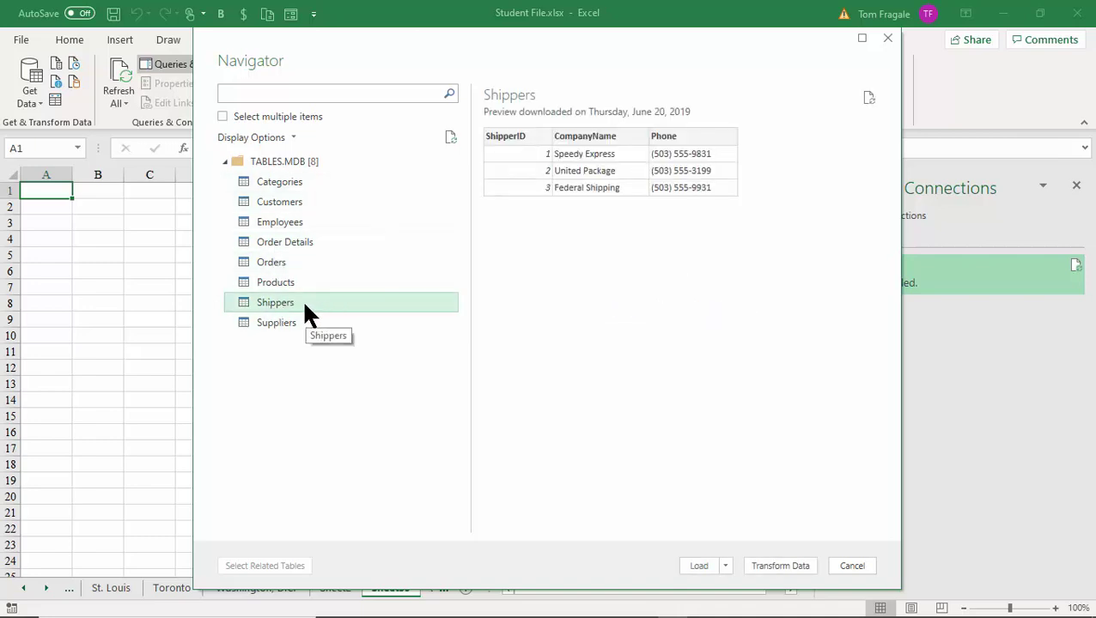
left_click(699, 566)
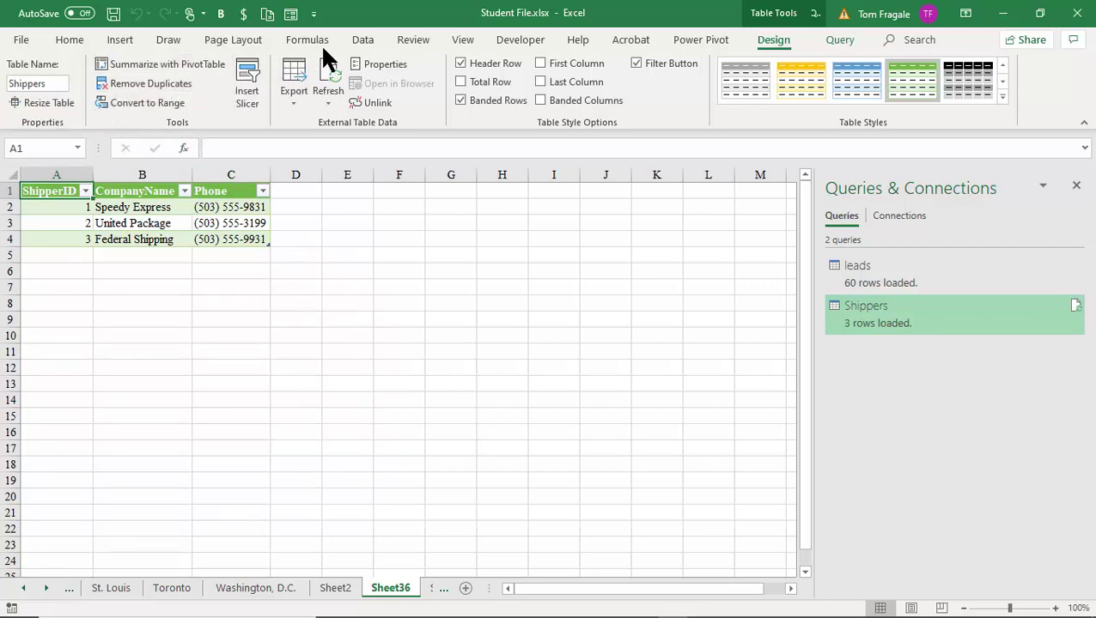
Step: Import the Employees table from the Microsoft Access database TABLES.MDB and load it into the workbook
left_click(366, 41)
left_click(32, 90)
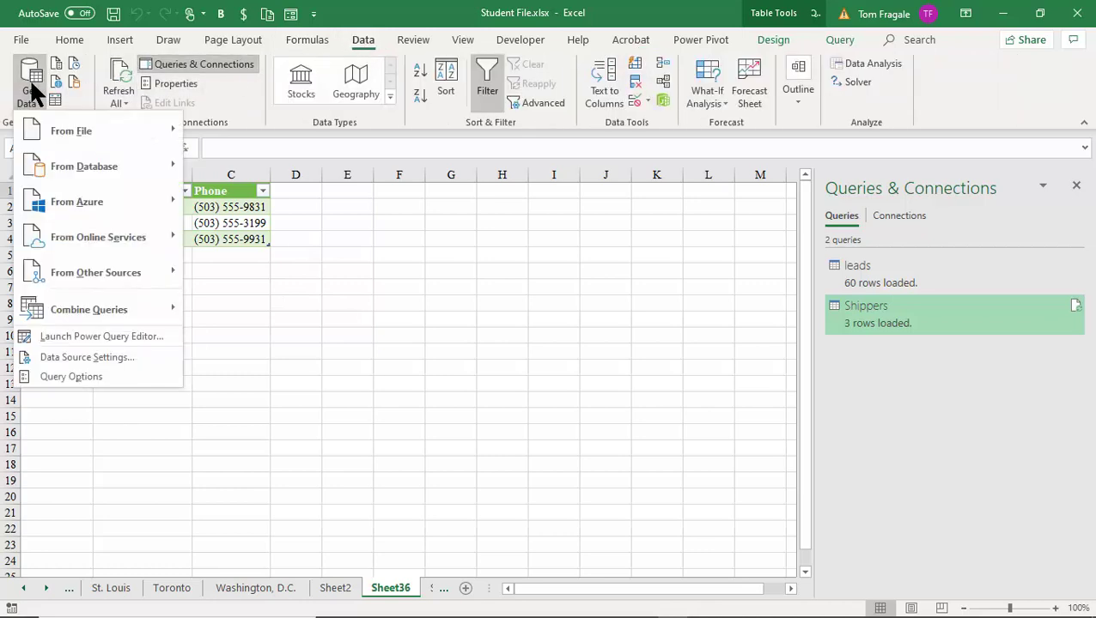
mouse_move(73, 163)
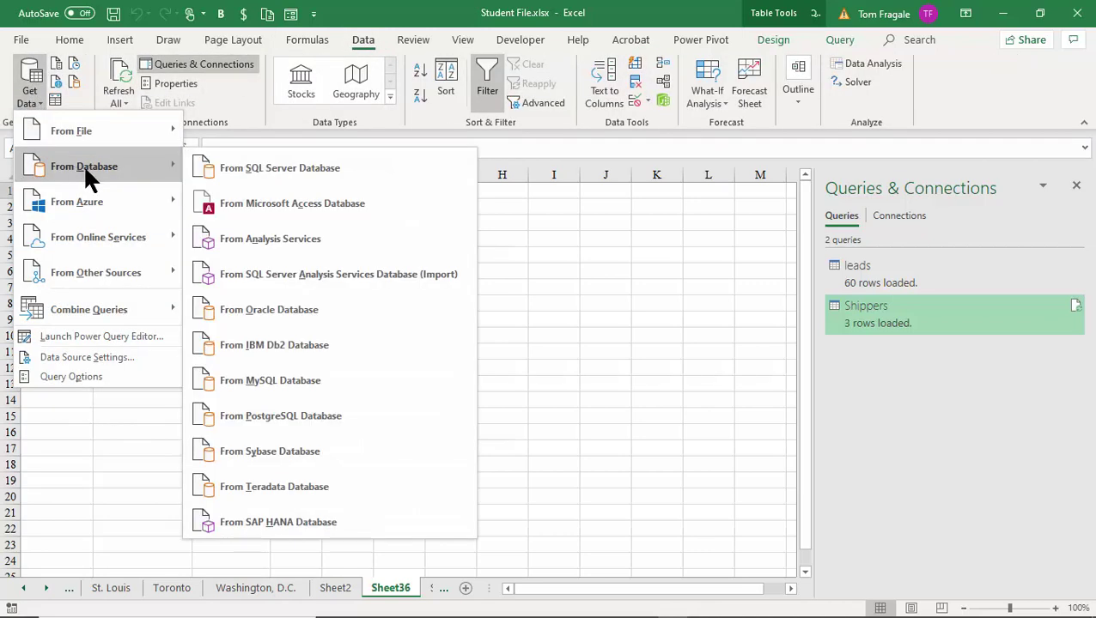
left_click(343, 207)
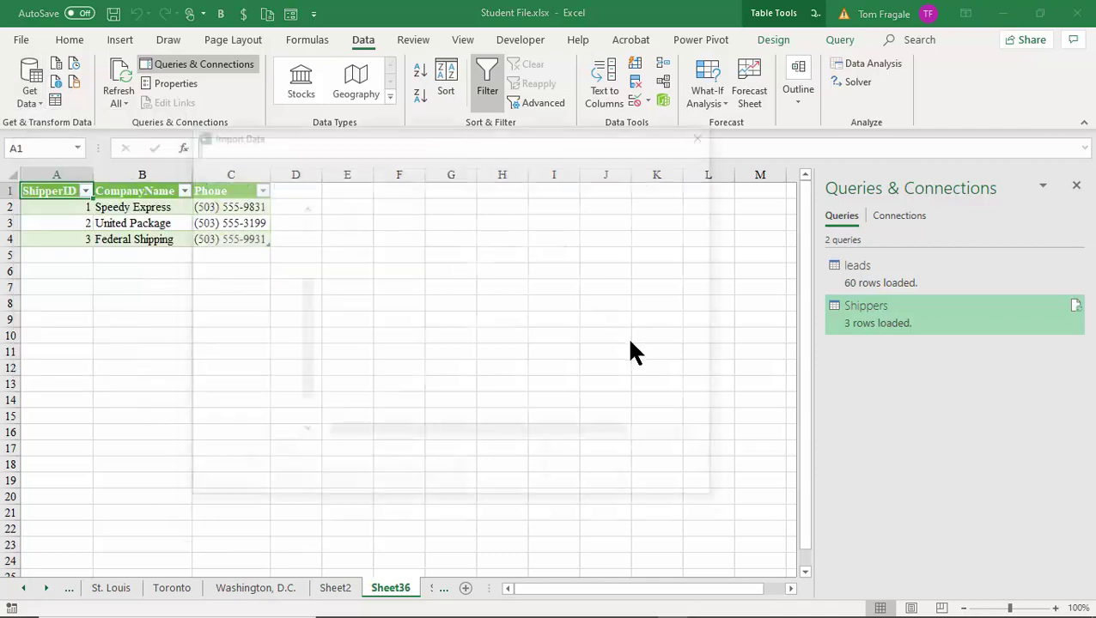
double_click(354, 232)
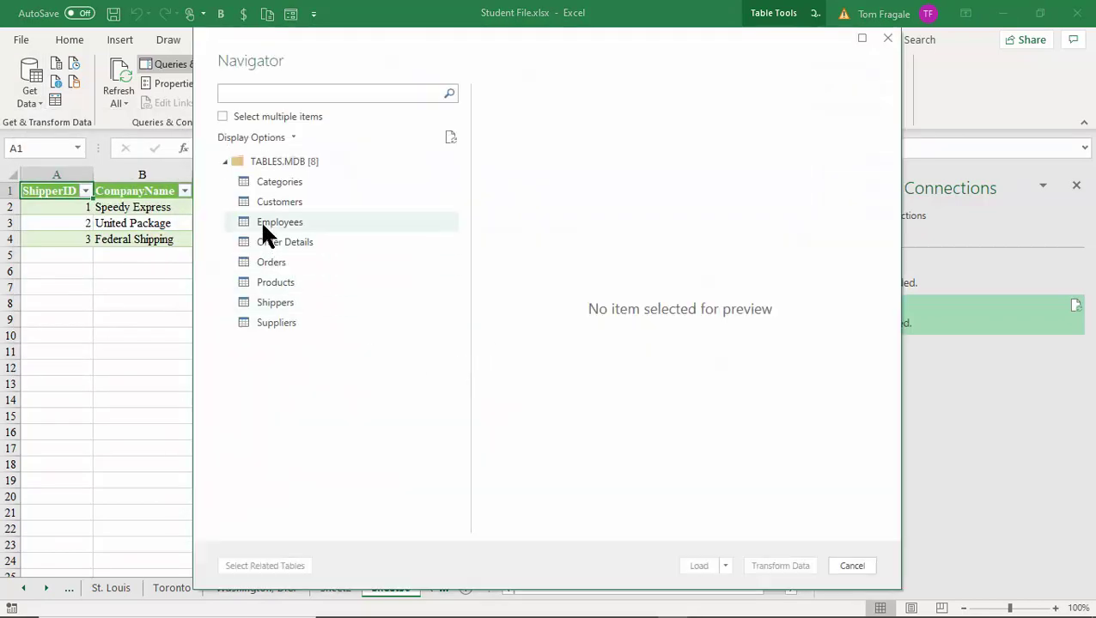
left_click(263, 222)
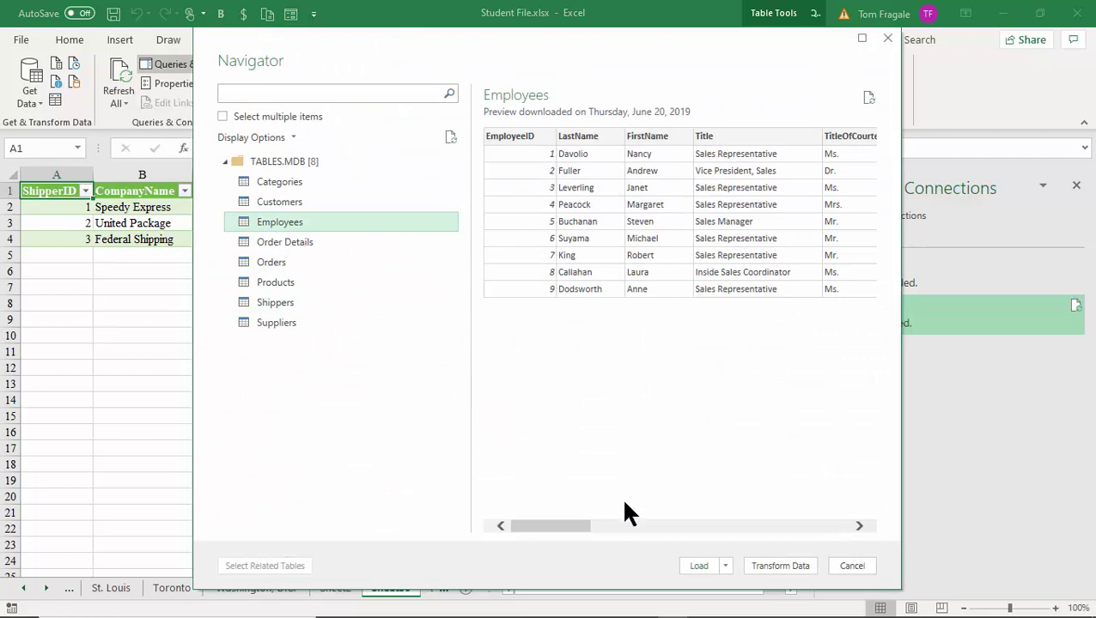
left_click(694, 566)
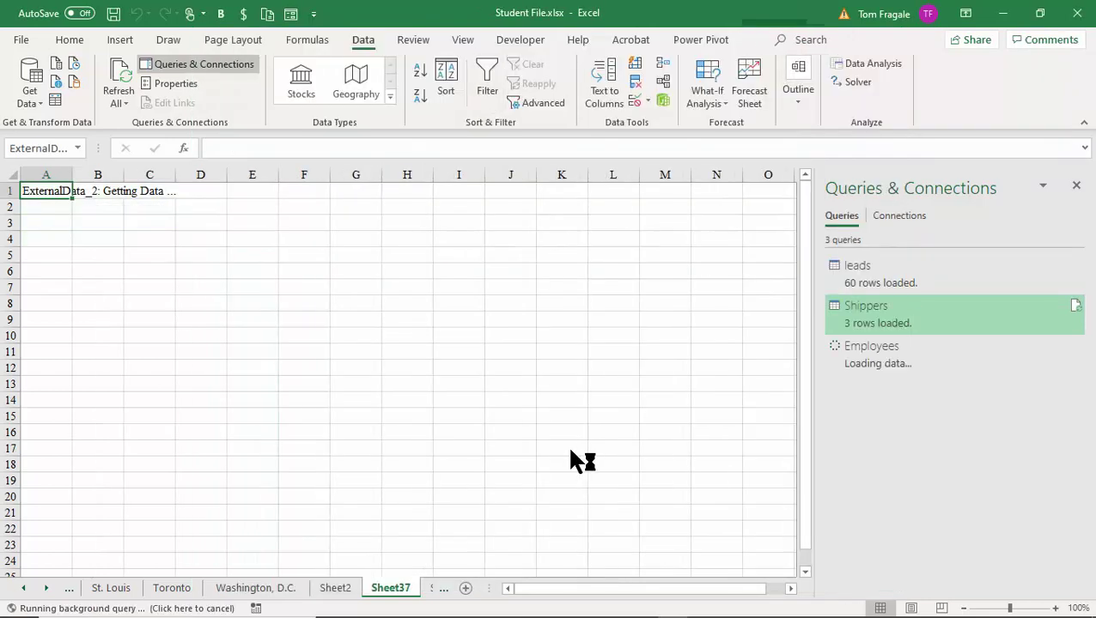
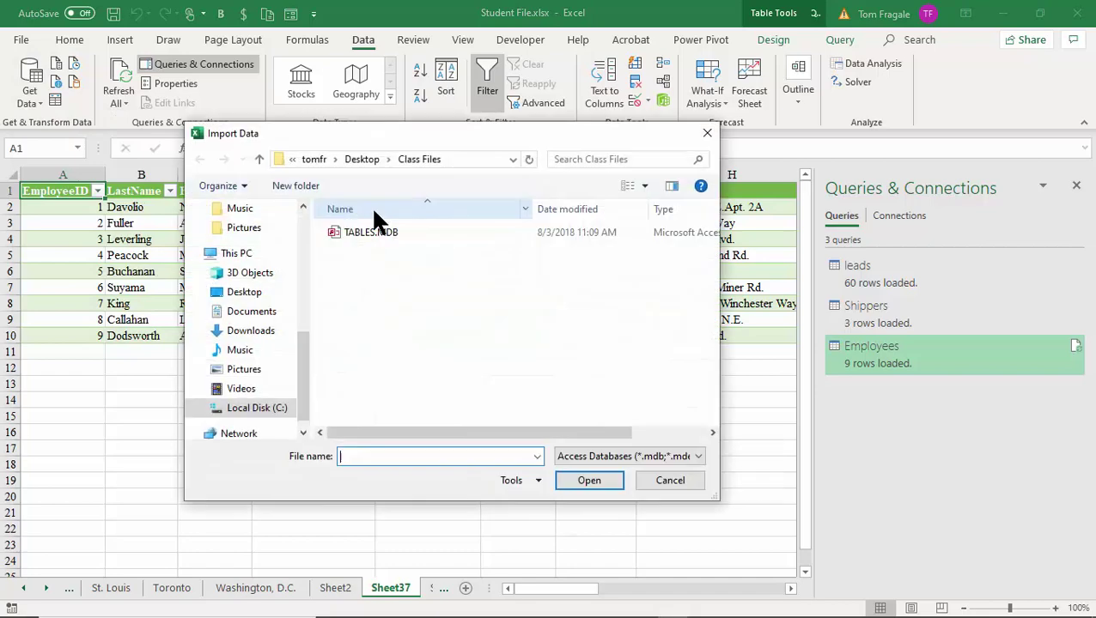
Step: Select the Orders table from the Access database TABLES.MDB and open it for transformation in the Power Query Editor
double_click(373, 228)
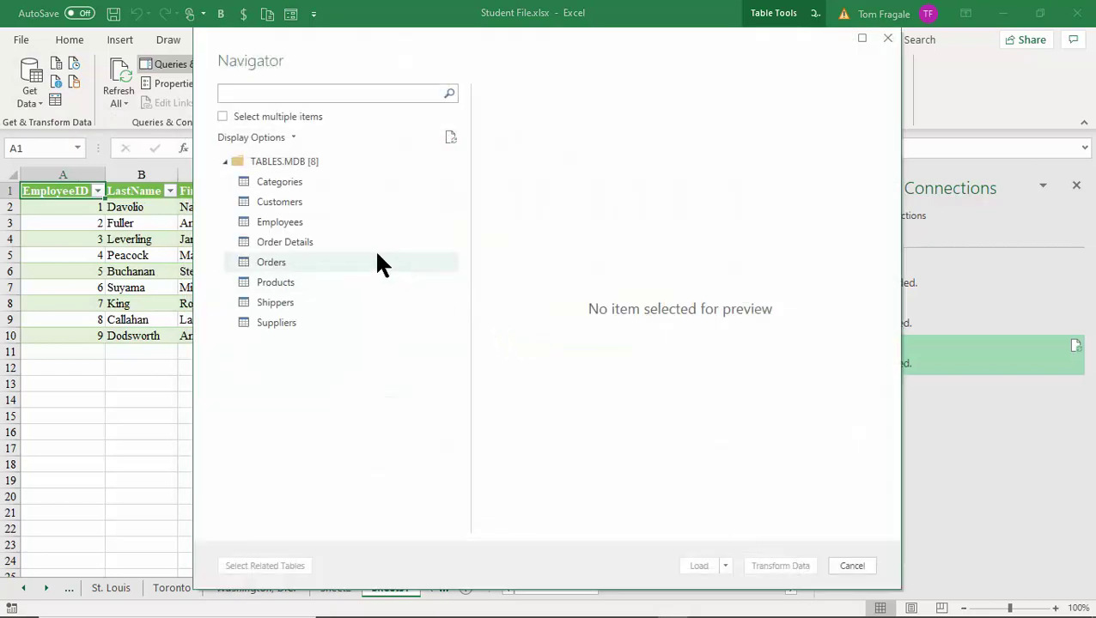
left_click(283, 260)
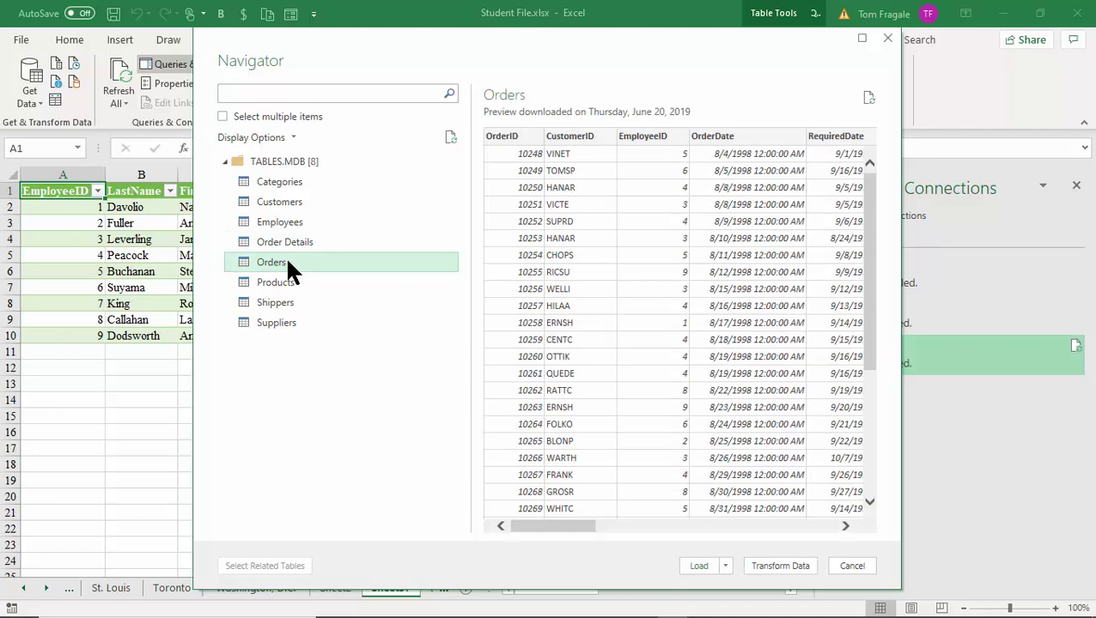
left_click(692, 574)
left_click(764, 574)
left_click(779, 566)
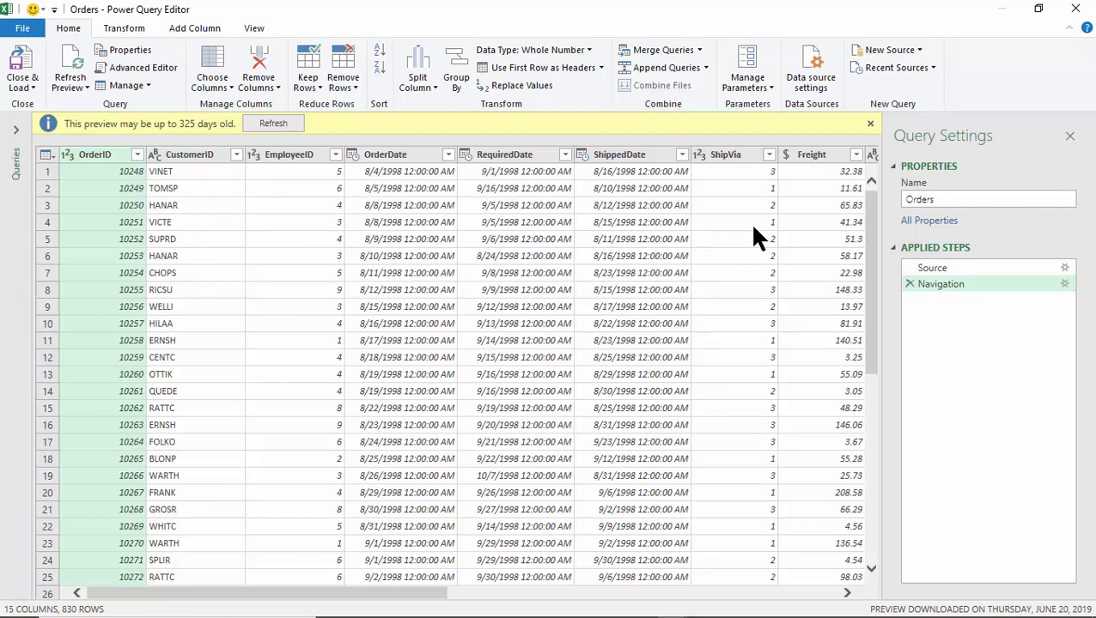
Step: Look through the sort and filter options of the OrderID, CustomerID and EmployeeID columns without changing them
left_click(137, 155)
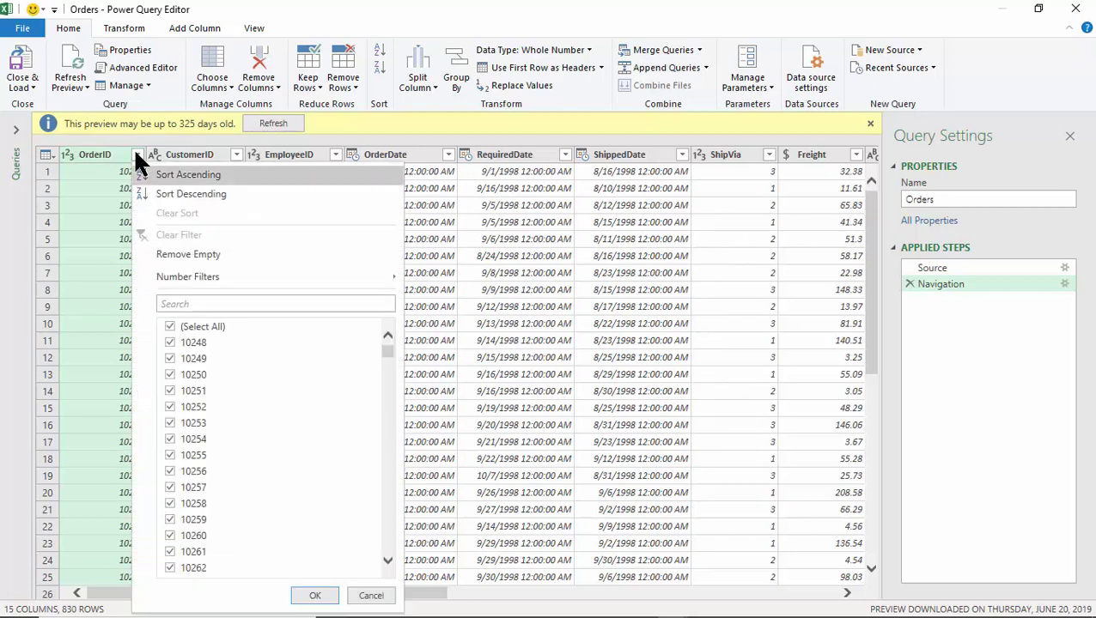
left_click(138, 156)
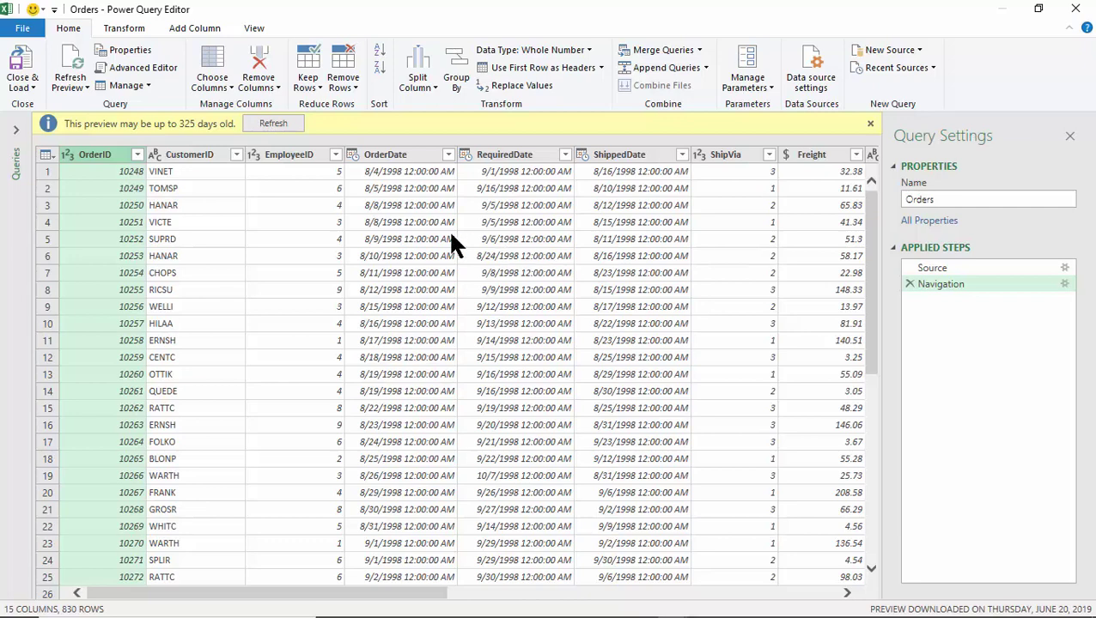
left_click(236, 155)
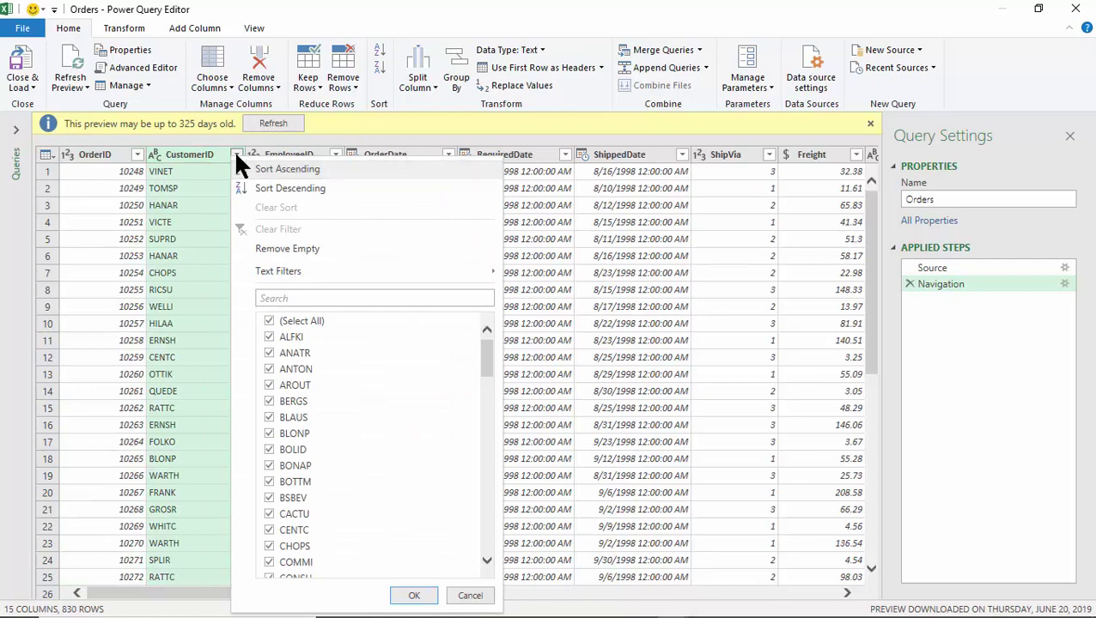
left_click(236, 156)
left_click(335, 155)
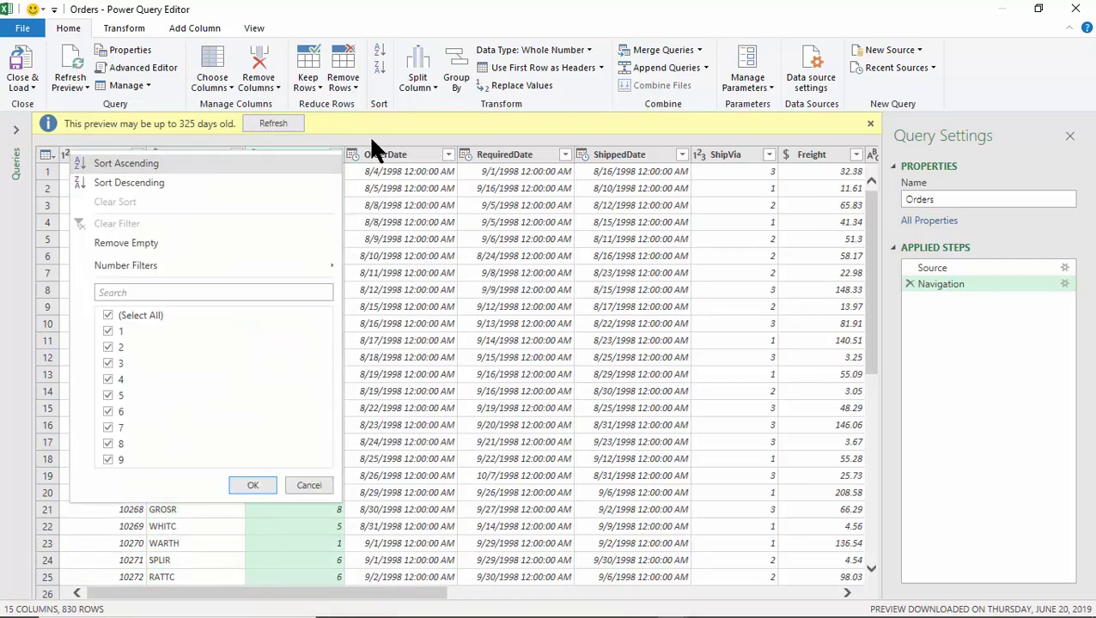
left_click(371, 145)
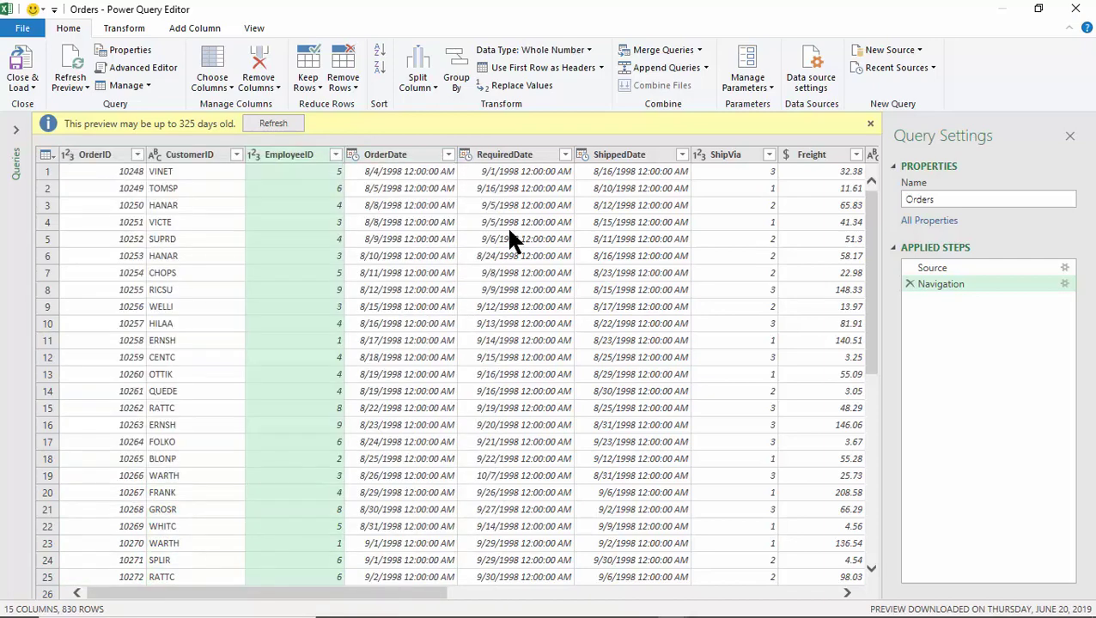
Step: Filter the CustomerID column of the Orders query to ALFKI and ANATR, and clear that filter again
left_click(237, 154)
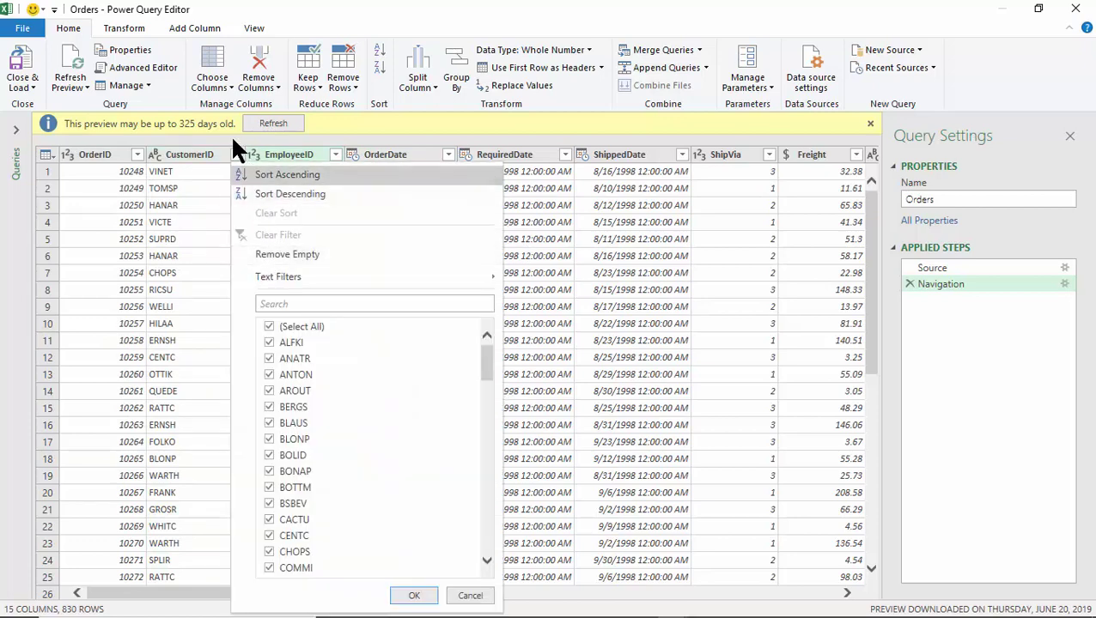
left_click(269, 326)
left_click(268, 342)
left_click(268, 358)
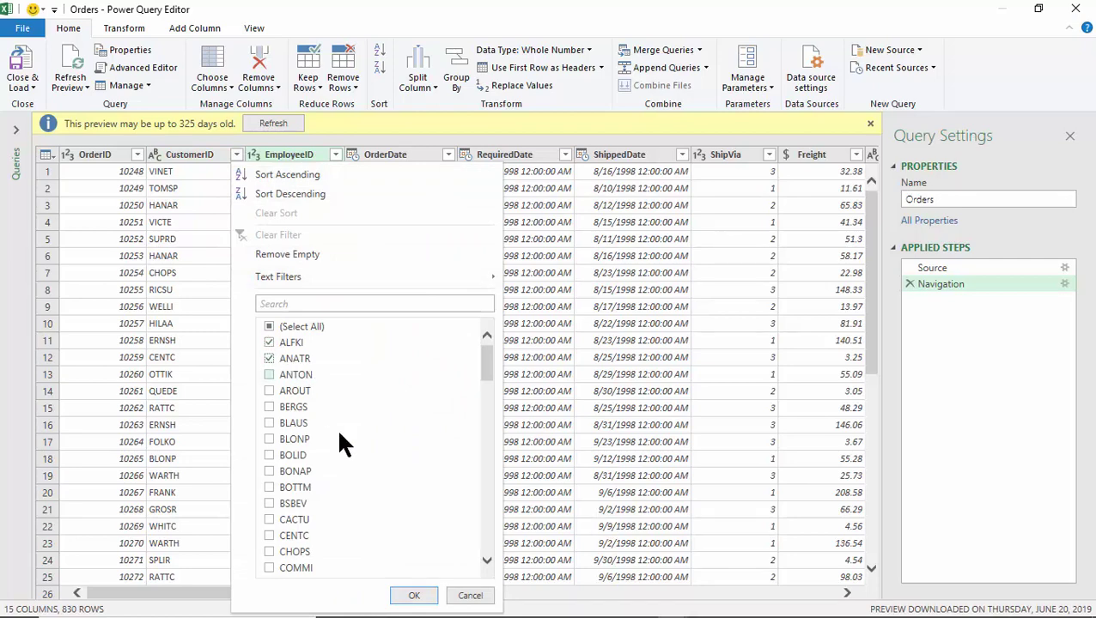
left_click(412, 596)
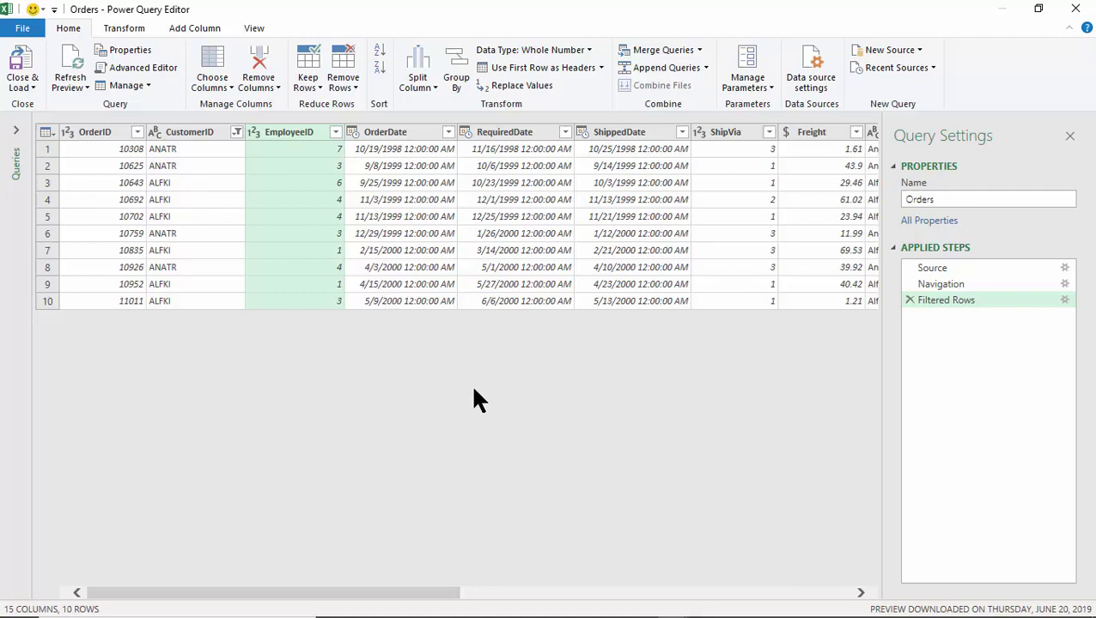
left_click(236, 132)
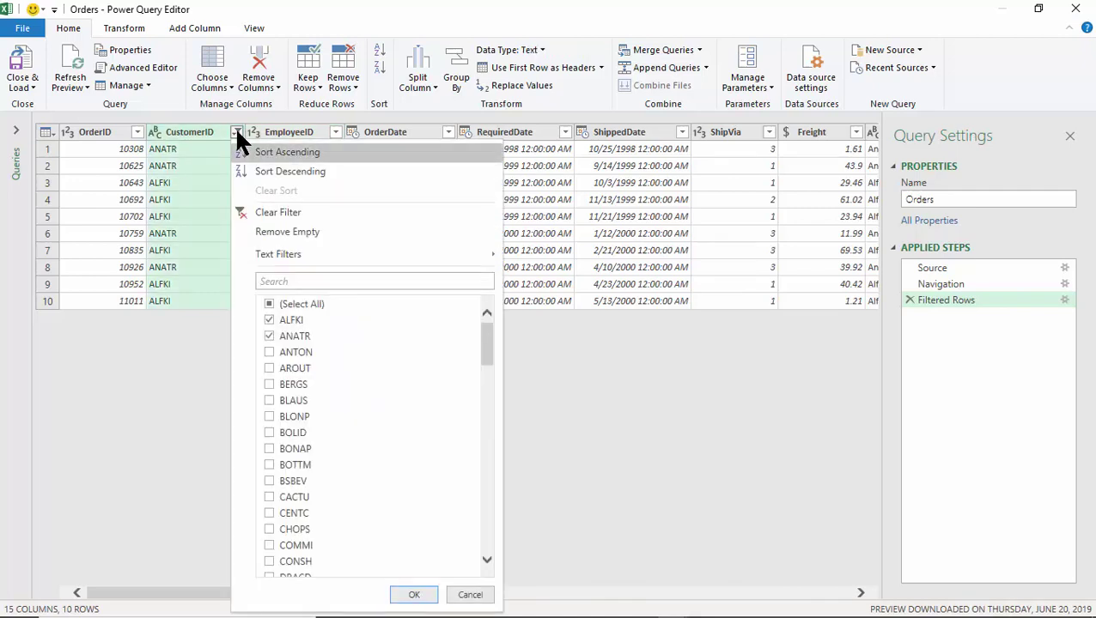
left_click(291, 215)
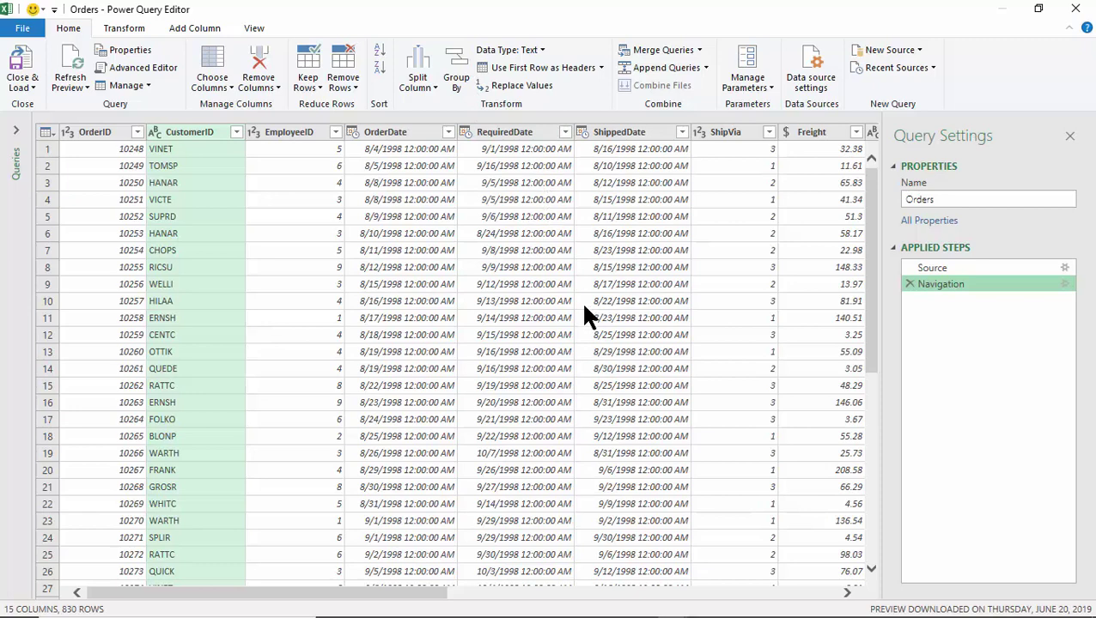
Step: Set up a basic Group By on CustomerID with the new column named CustomerTotal
left_click(459, 65)
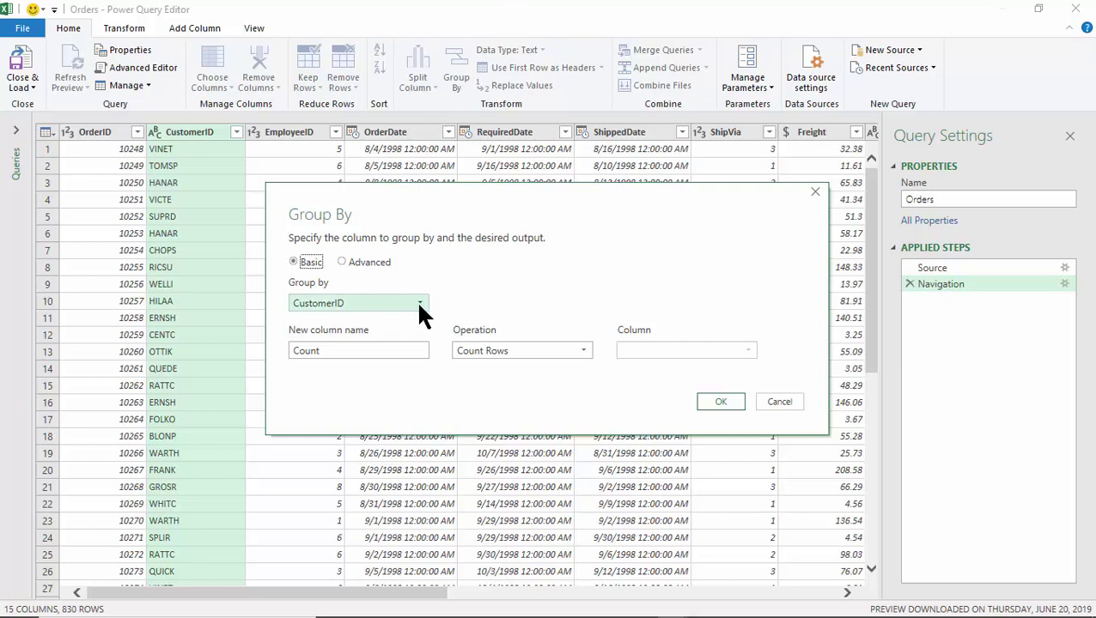
left_click_drag(354, 351, 264, 355)
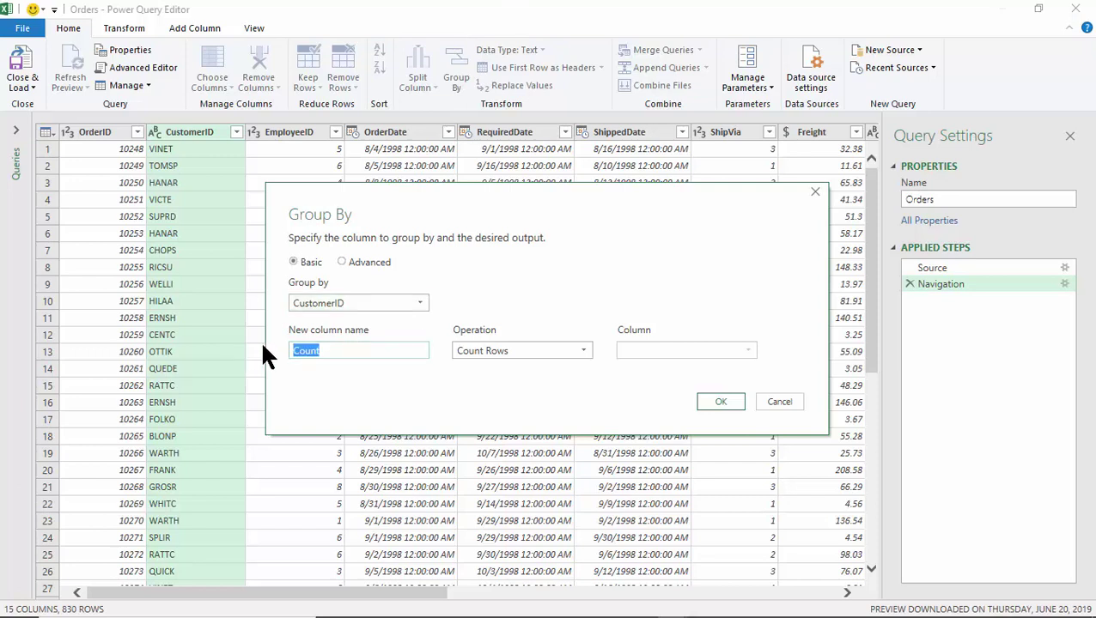
type("Cistomer")
key("BackSpace")
key("BackSpace")
key("BackSpace")
key("BackSpace")
key("BackSpace")
key("BackSpace")
key("BackSpace")
type("ustomerTotal")
key("BackSpace")
key("BackSpace")
type("tal")
Step: Make the grouping's CustomerTotal column the Sum of orderamount and apply the grouping
left_click(582, 355)
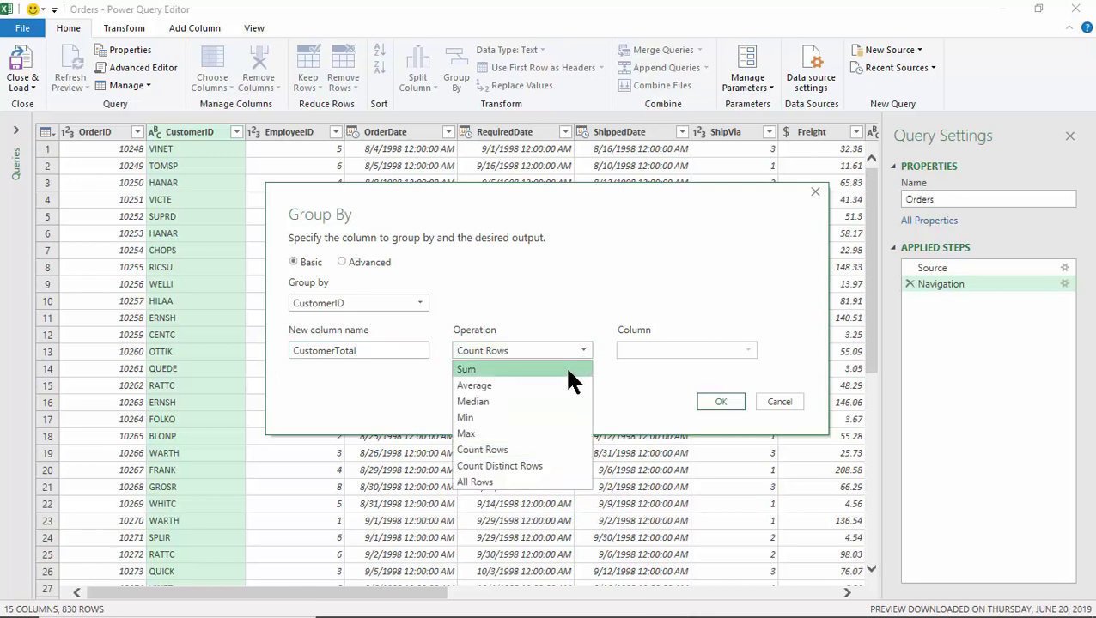
left_click(571, 371)
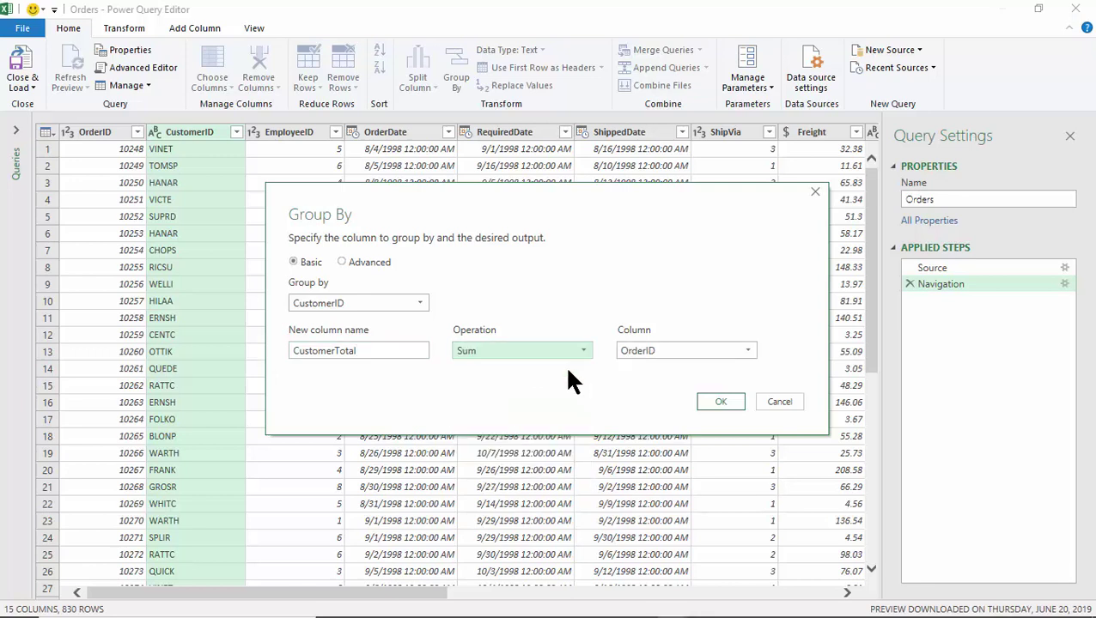
left_click(749, 349)
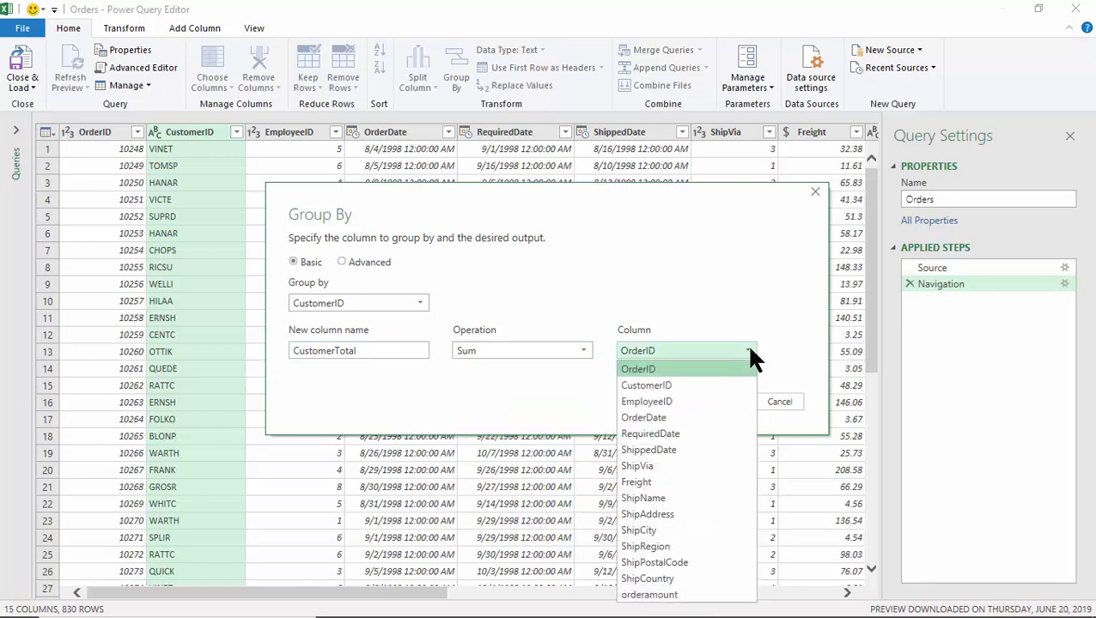
left_click(652, 594)
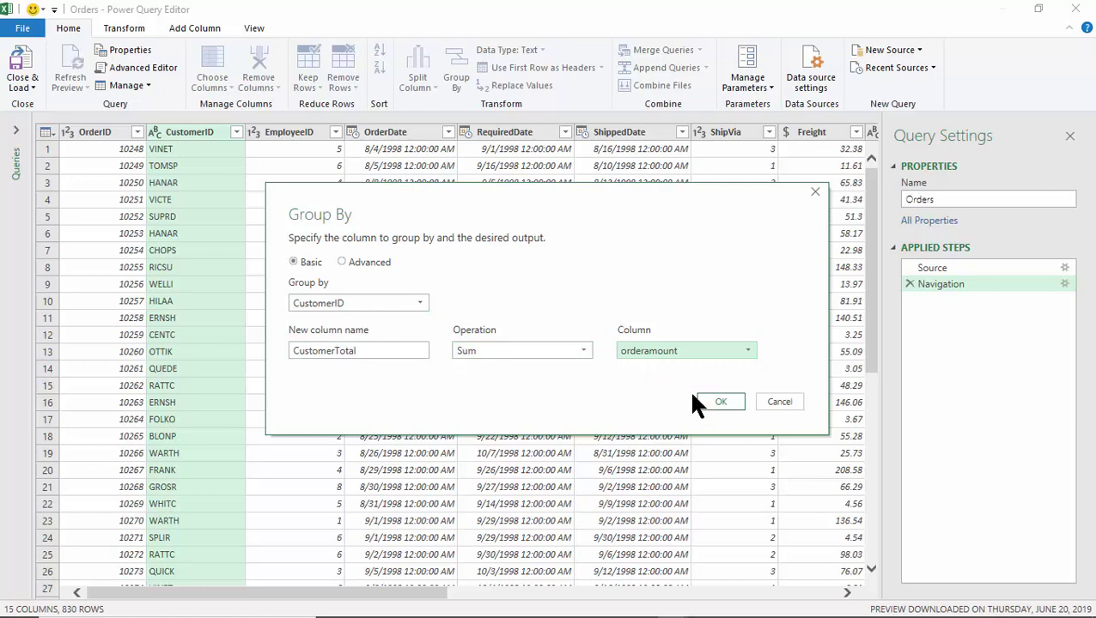
left_click(720, 404)
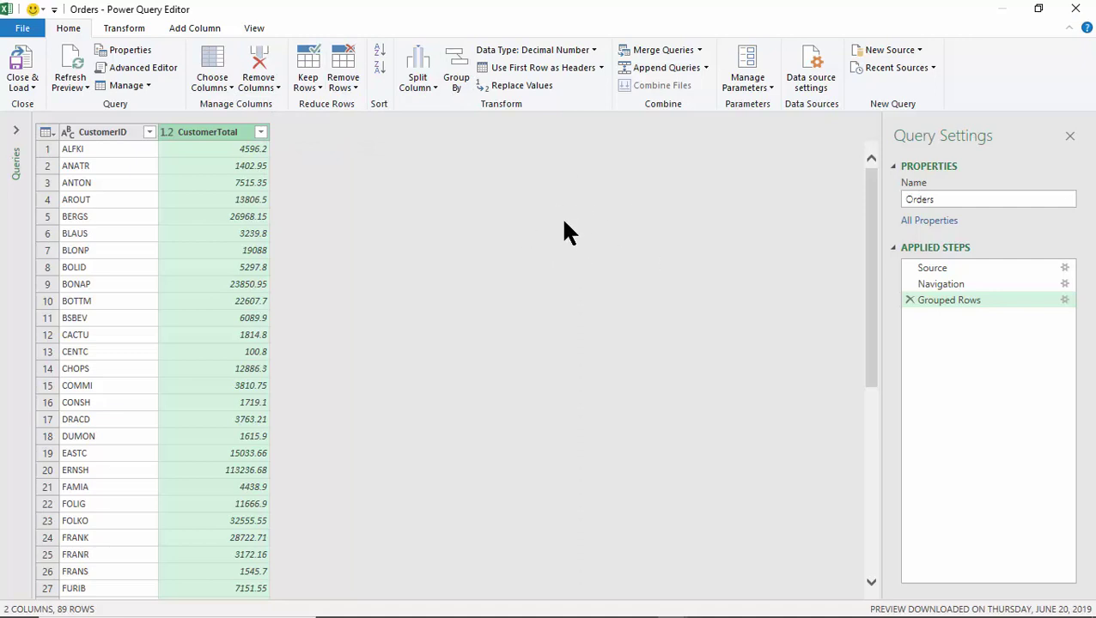
Step: Close and load the grouped Orders query into the workbook and rename its table as TotalsByCustomer
left_click(24, 65)
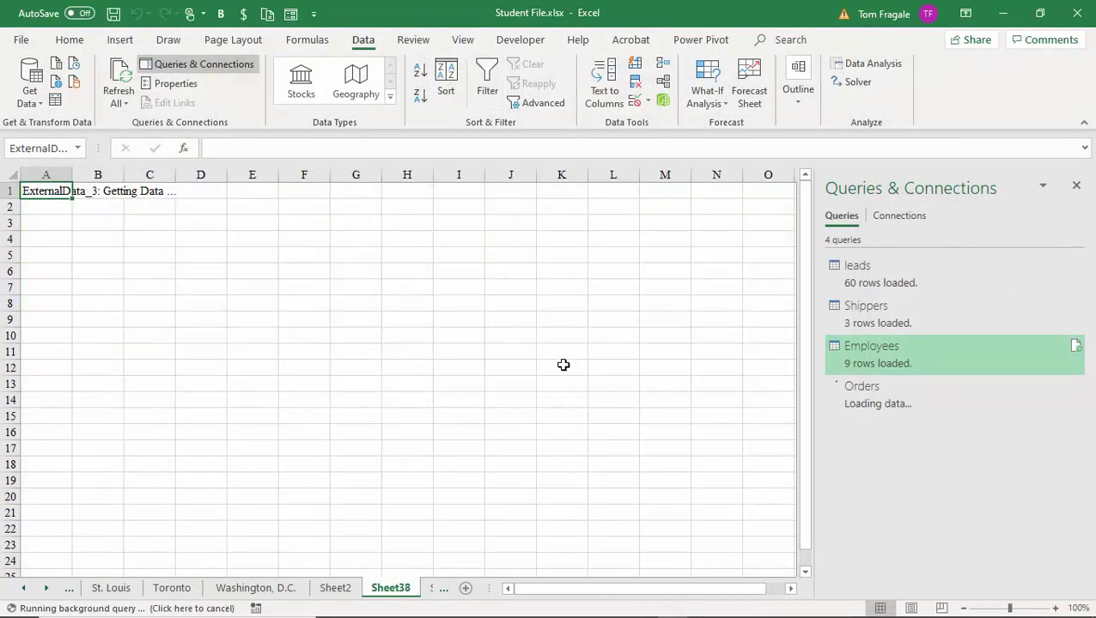
mouse_move(808, 255)
left_mouse_down()
mouse_move(807, 537)
mouse_move(806, 249)
left_mouse_up()
left_click(44, 82)
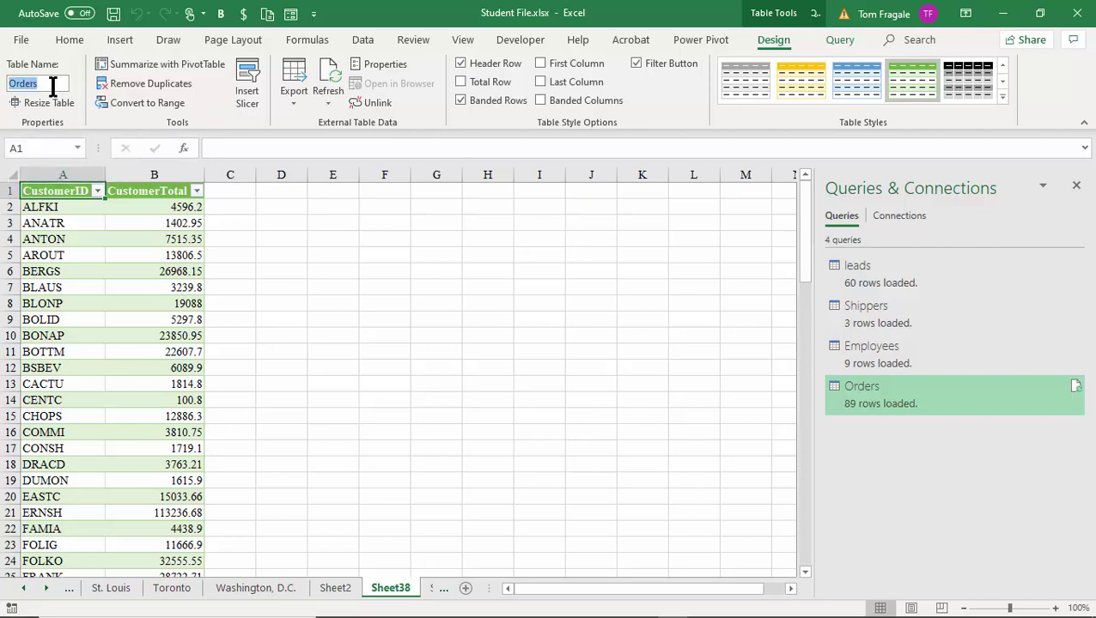
type("TotalsB")
type("yCustomer")
key("Return")
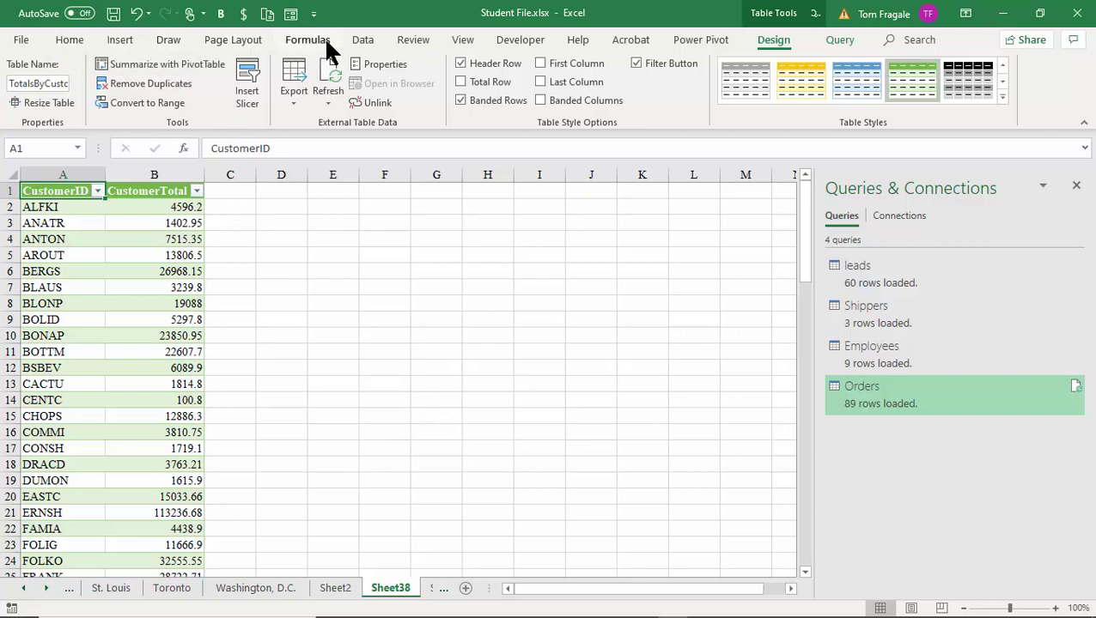
Step: Import the Order Details table from the Access database TABLES.MDB and load it into the workbook
left_click(359, 39)
left_click(25, 85)
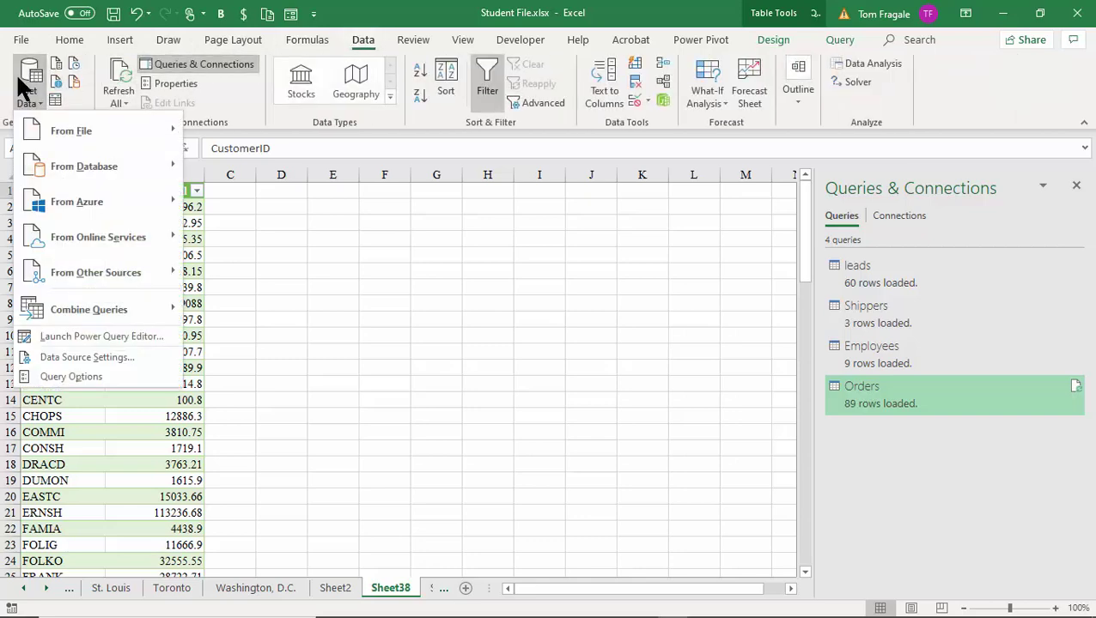
mouse_move(84, 168)
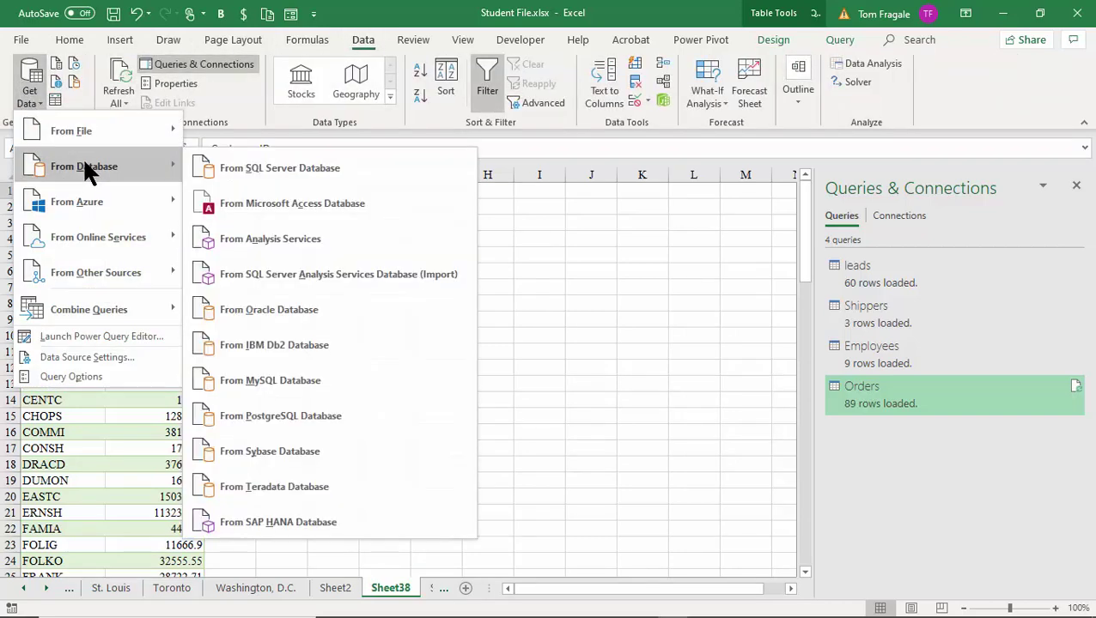
key("Escape")
key("Escape")
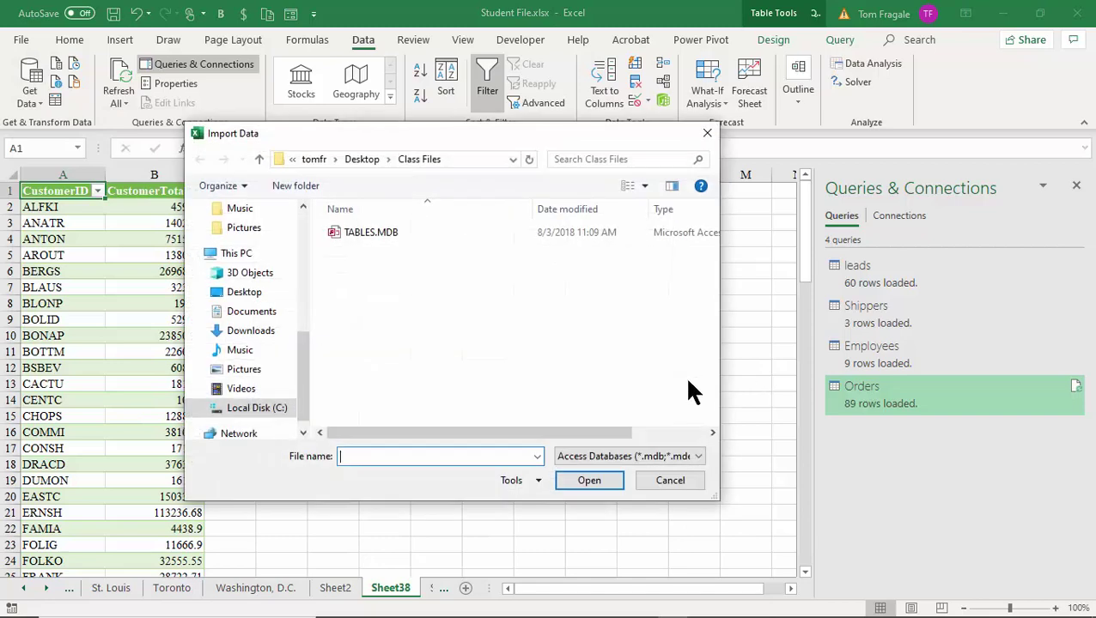
left_click(384, 238)
double_click(383, 240)
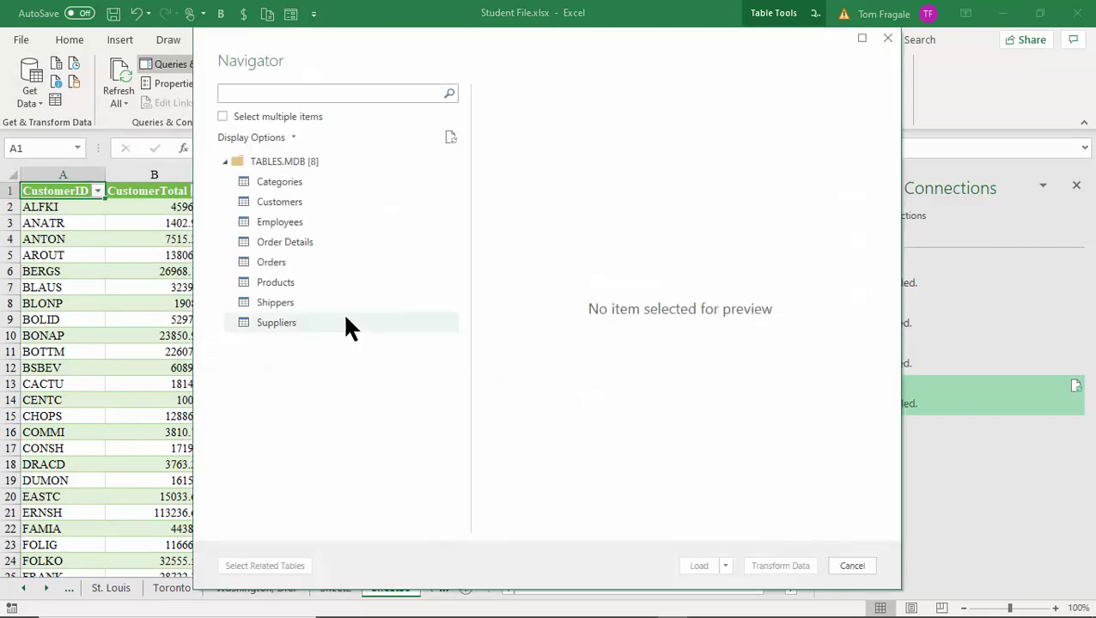
left_click(272, 239)
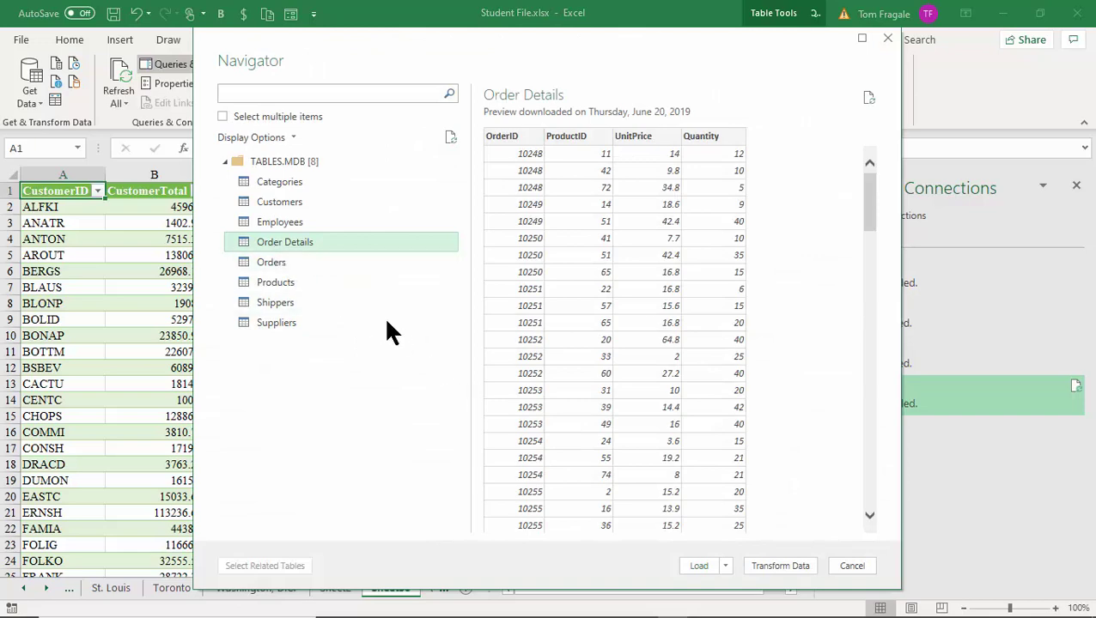
left_click(700, 569)
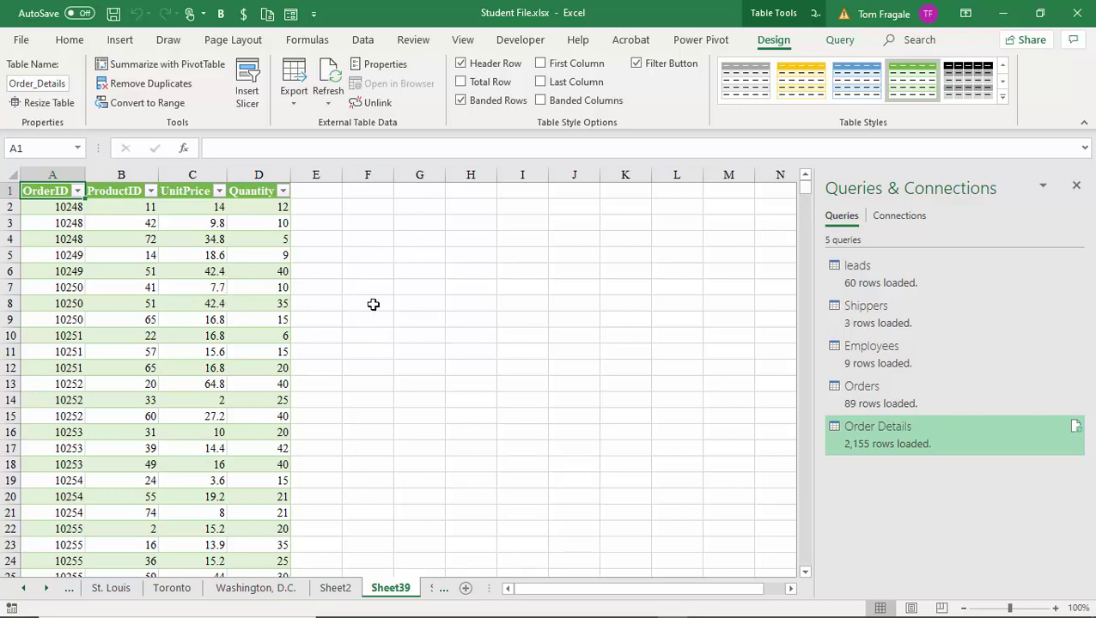
Step: Get data from an ODBC source and connect using SQL Server as the data source name
left_click(361, 40)
left_click(32, 79)
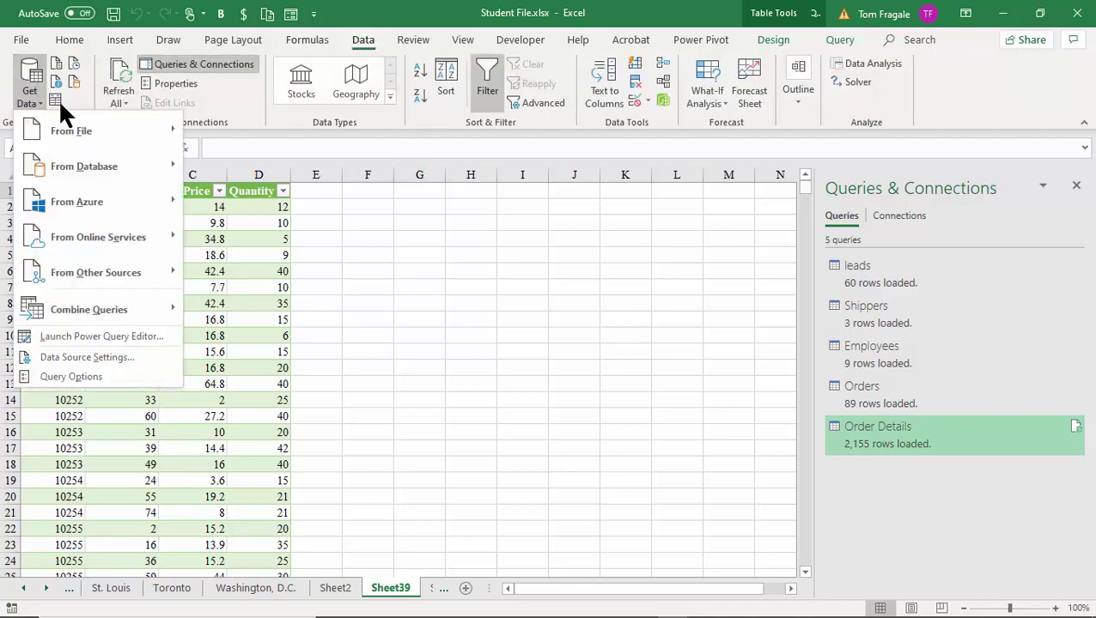
mouse_move(72, 167)
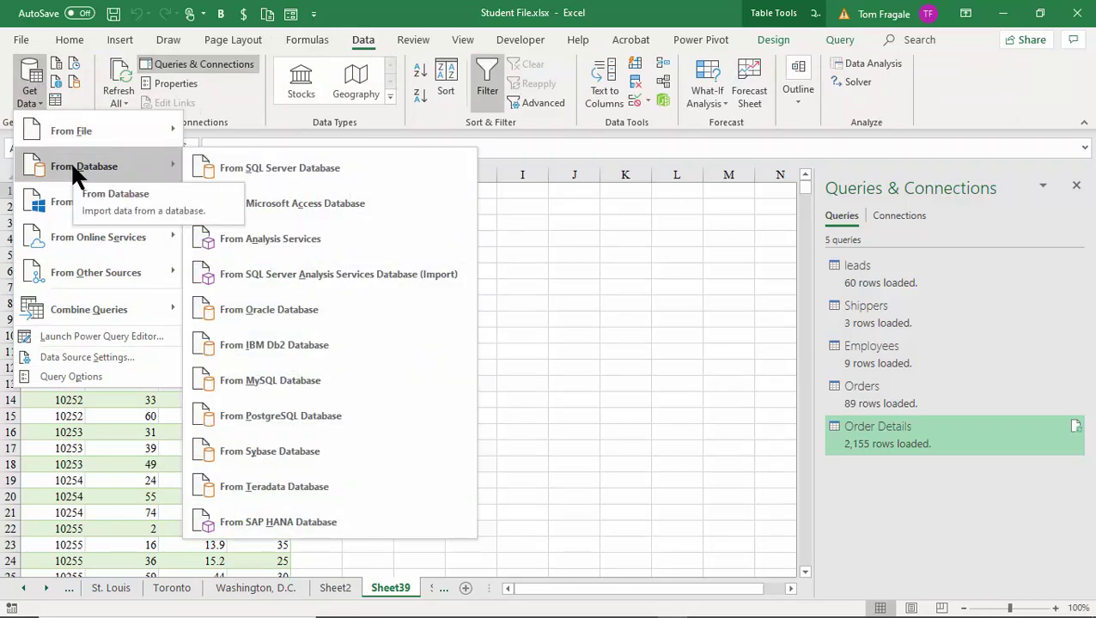
mouse_move(89, 268)
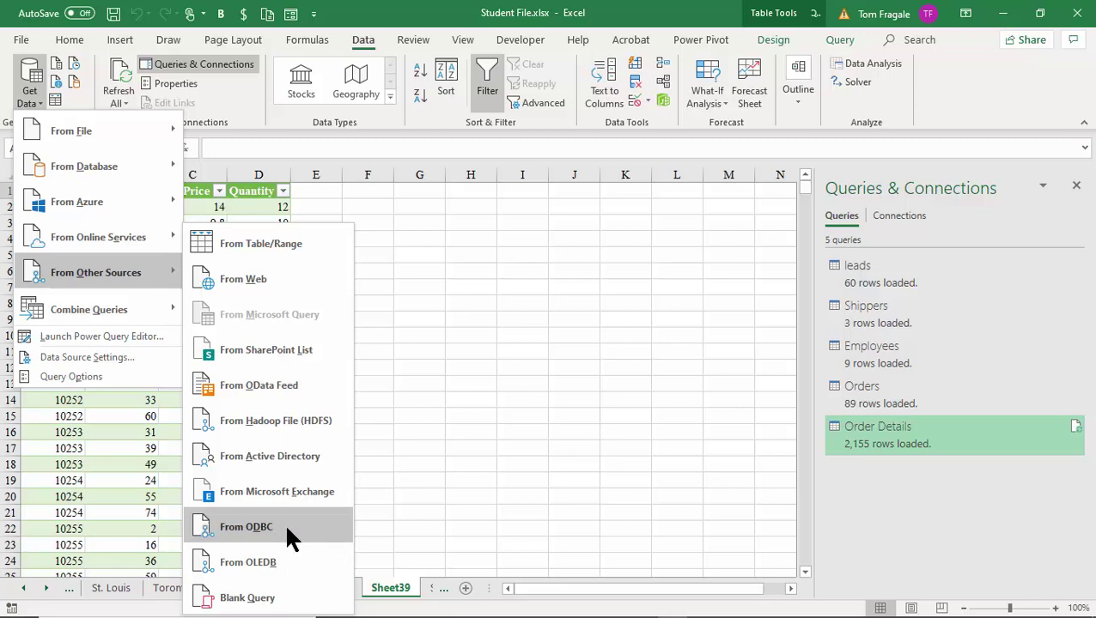
left_click(287, 530)
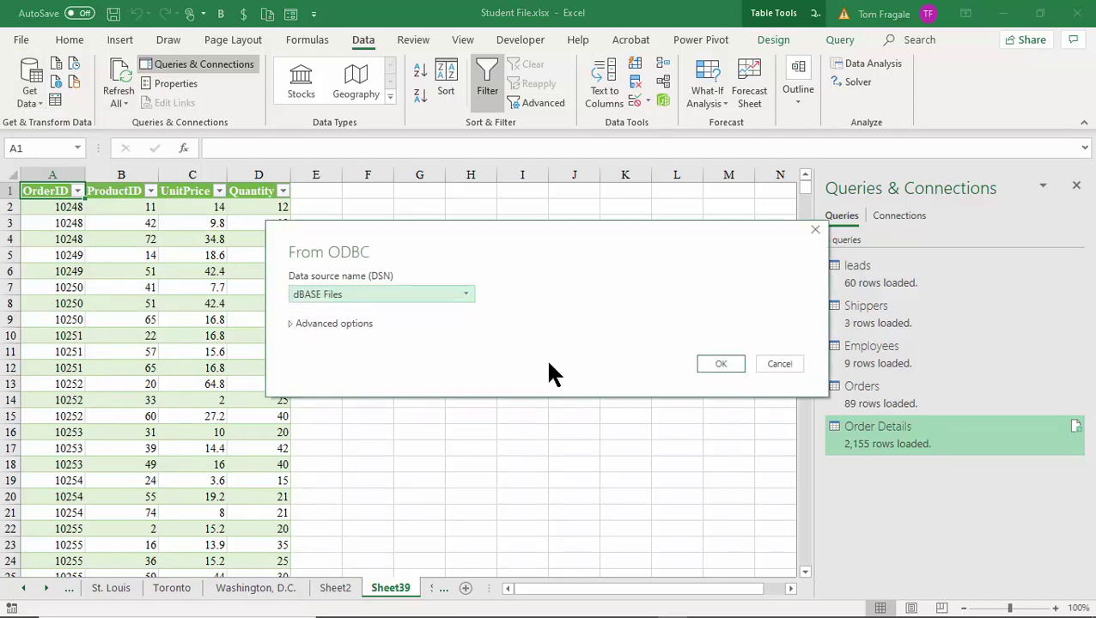
left_click(467, 296)
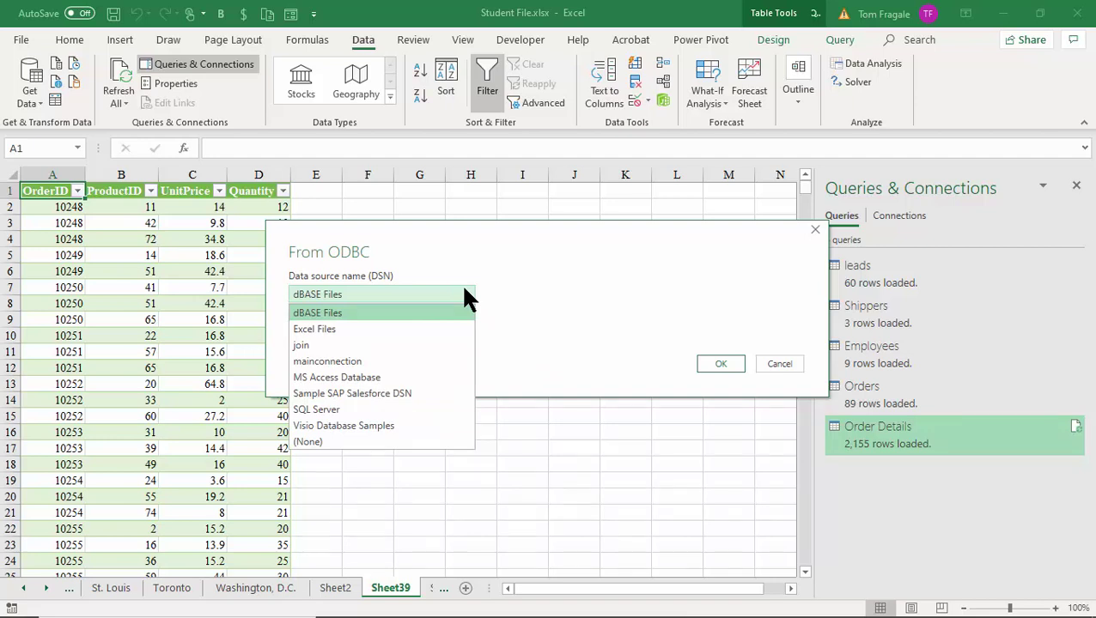
left_click(357, 410)
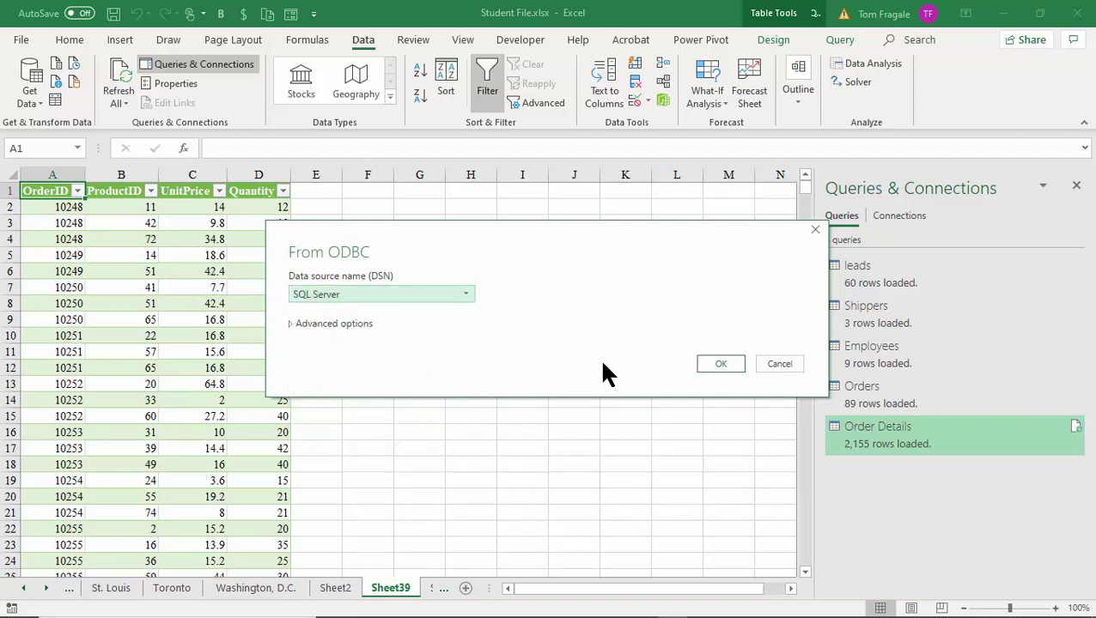
left_click(722, 364)
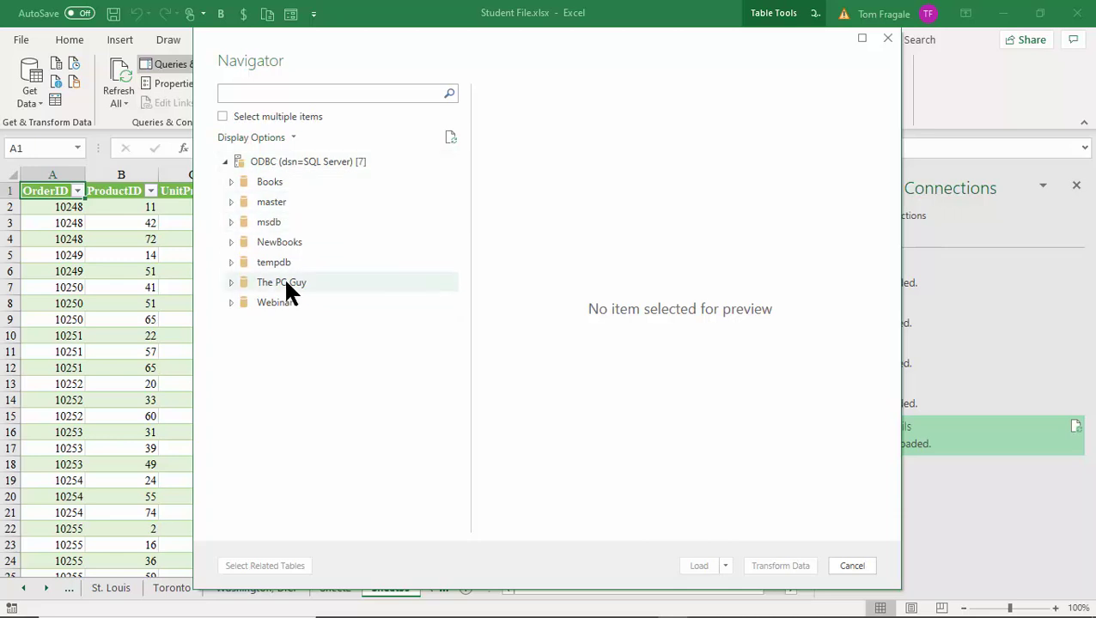
Step: Load the Products table from the dbo schema of the The PC Guy database into the workbook
left_click(231, 282)
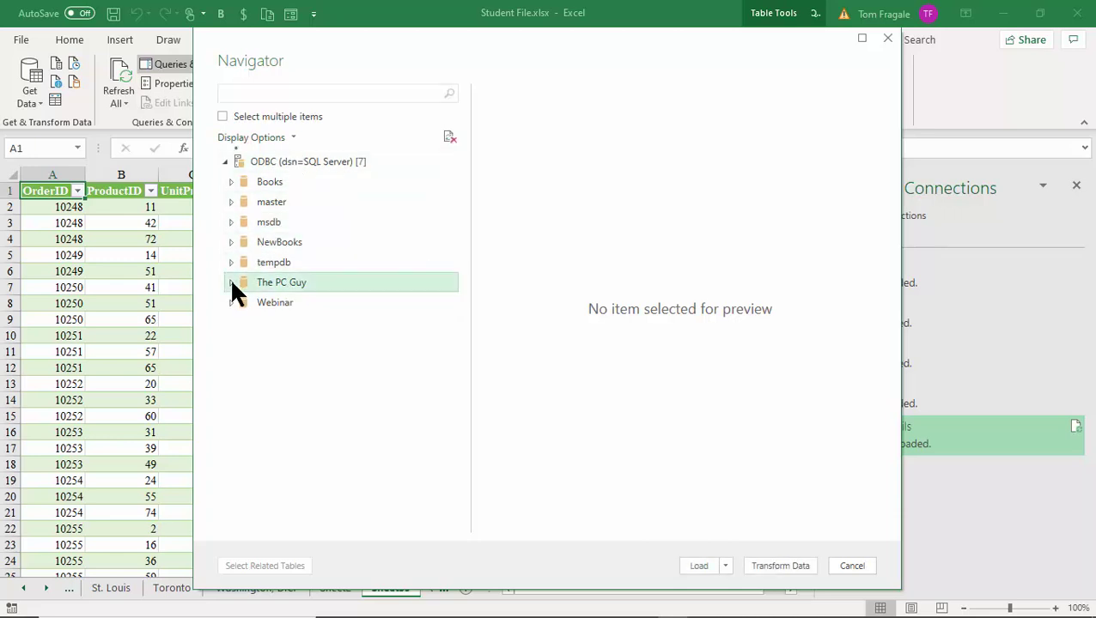
left_click(240, 302)
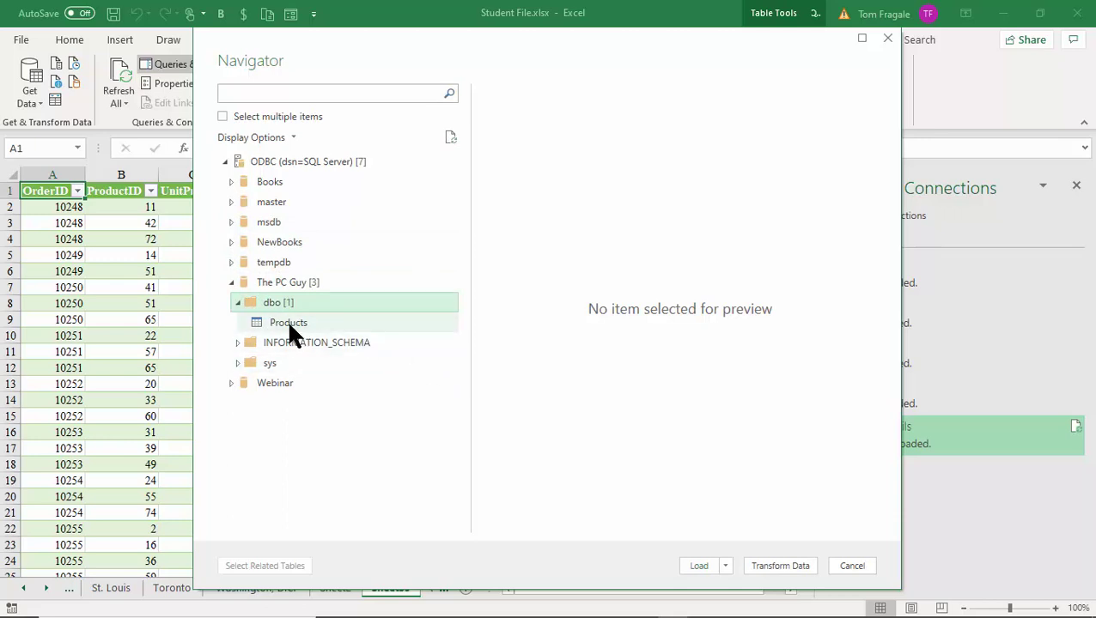
left_click(283, 323)
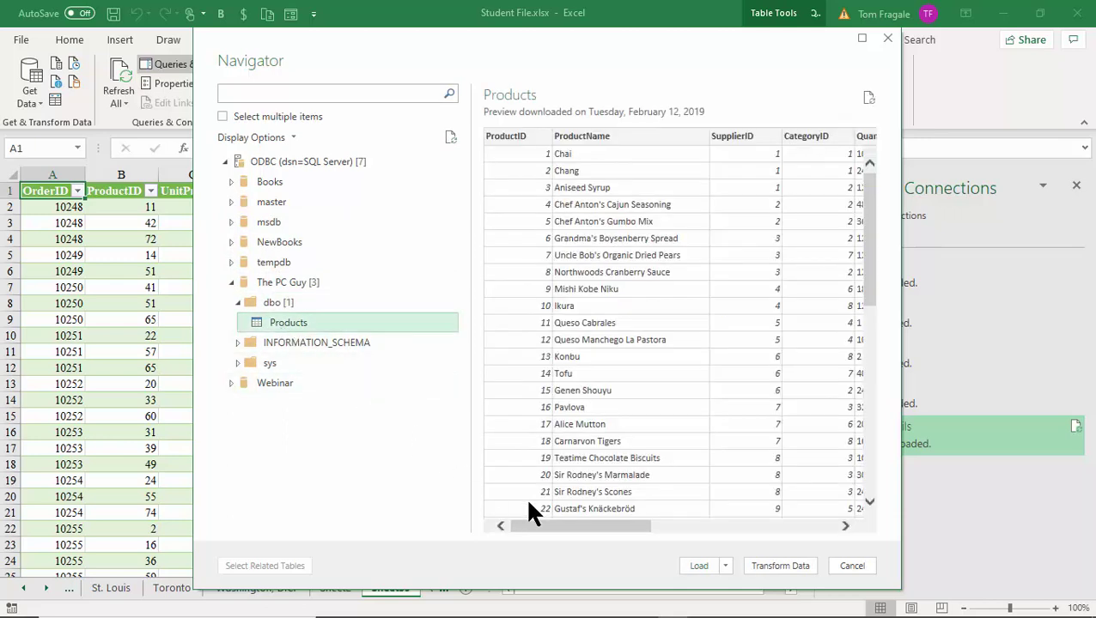
left_click(698, 567)
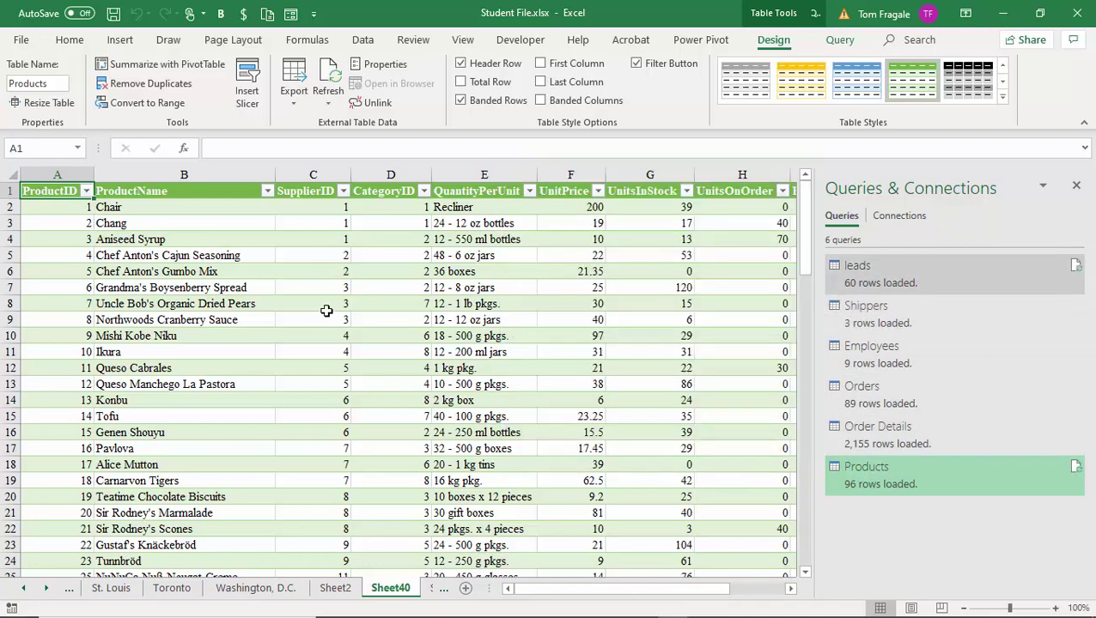
Step: Close the Queries & Connections pane beside the imported Products table
left_click(415, 307)
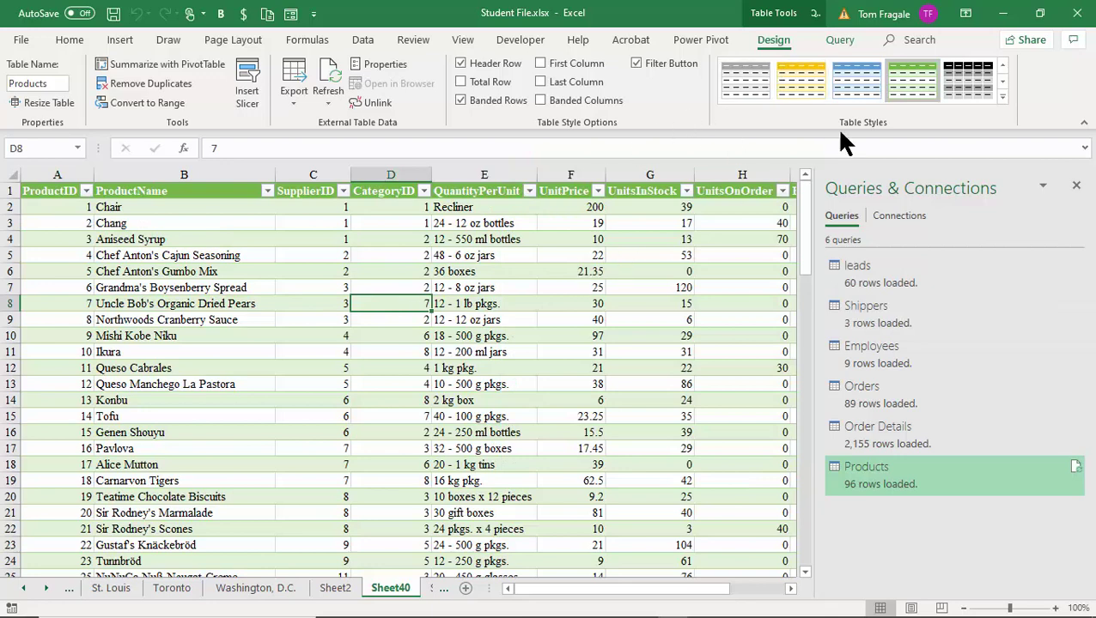
left_click(838, 42)
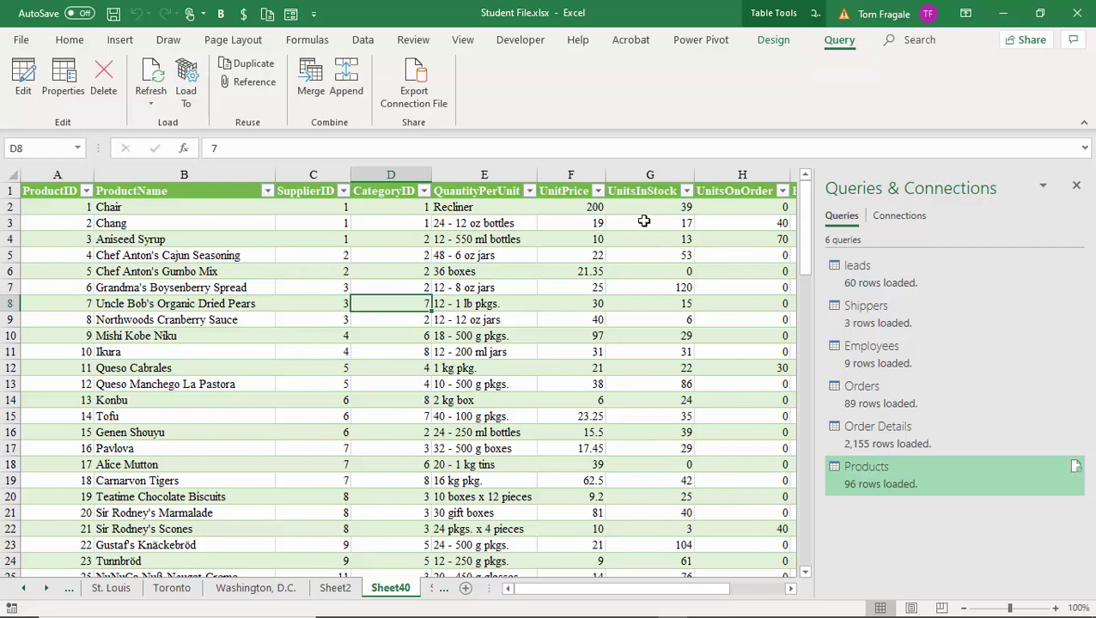
left_click(494, 356)
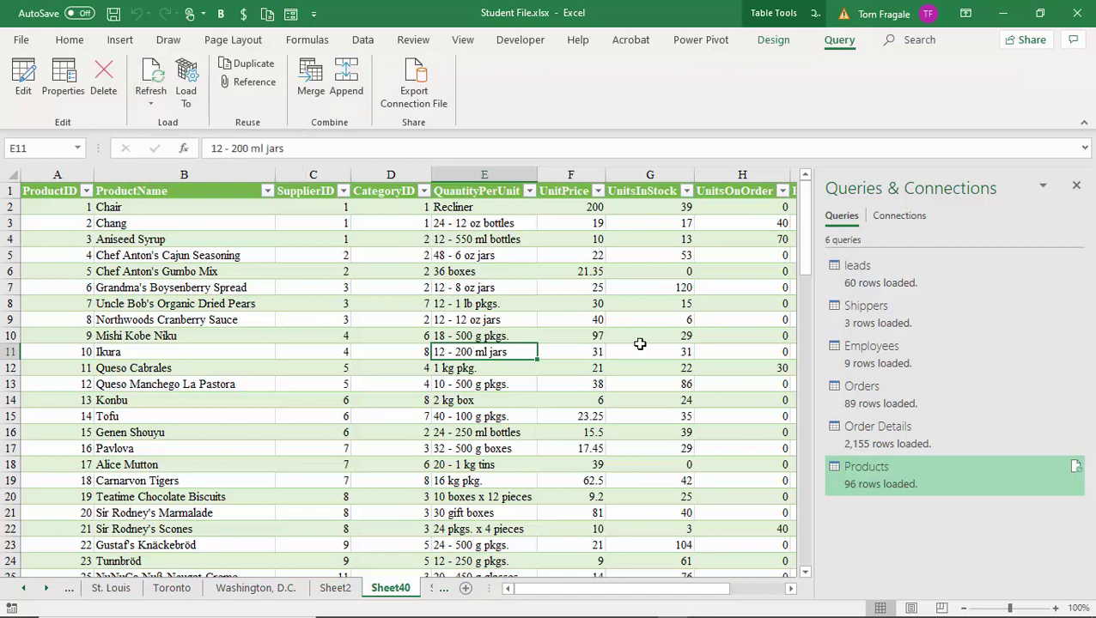
left_click(1076, 186)
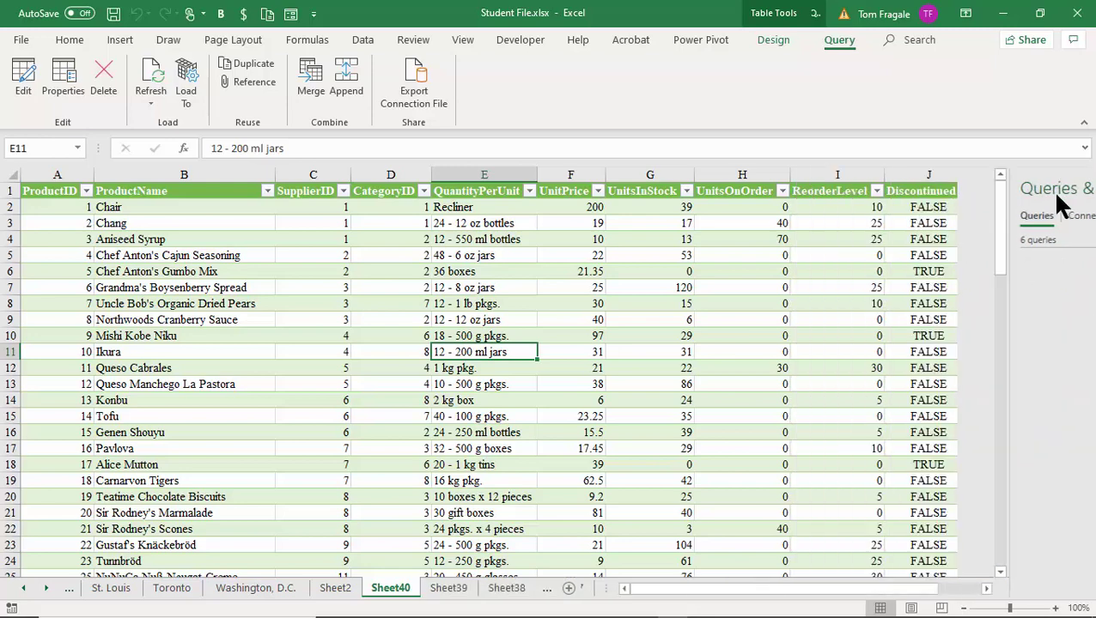
left_click(526, 336)
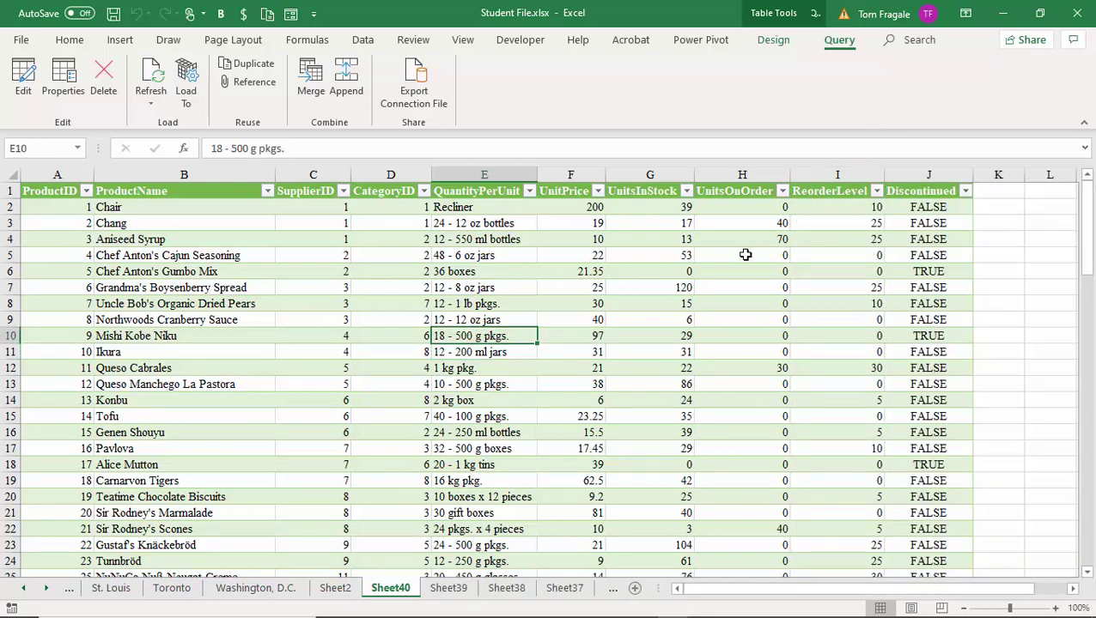
Step: Refresh the Products query from its source data
left_click(666, 284)
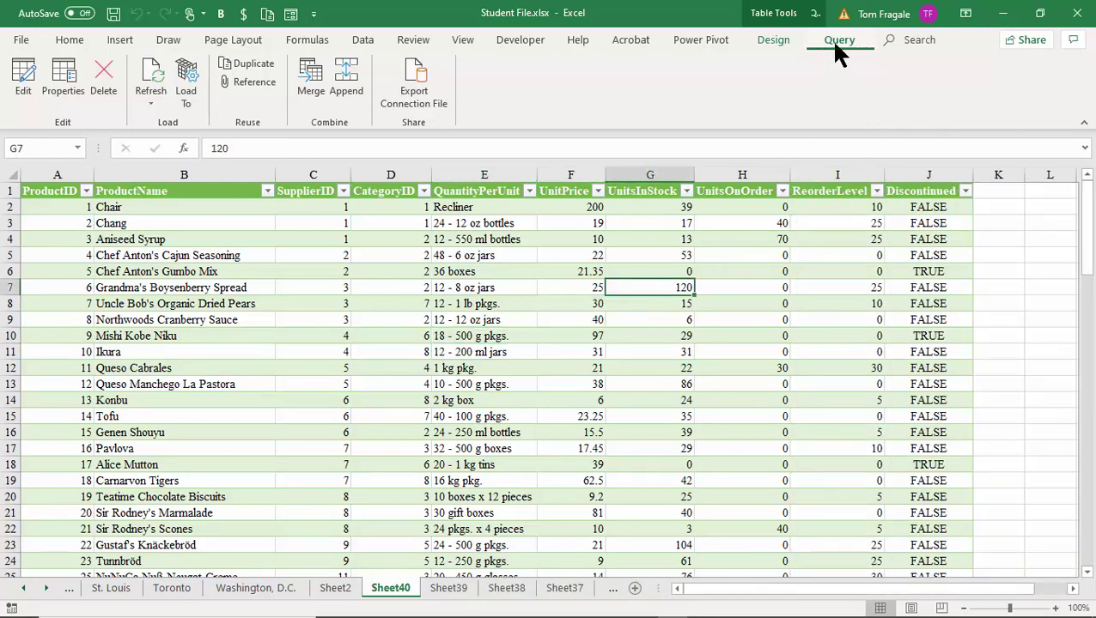
left_click(151, 79)
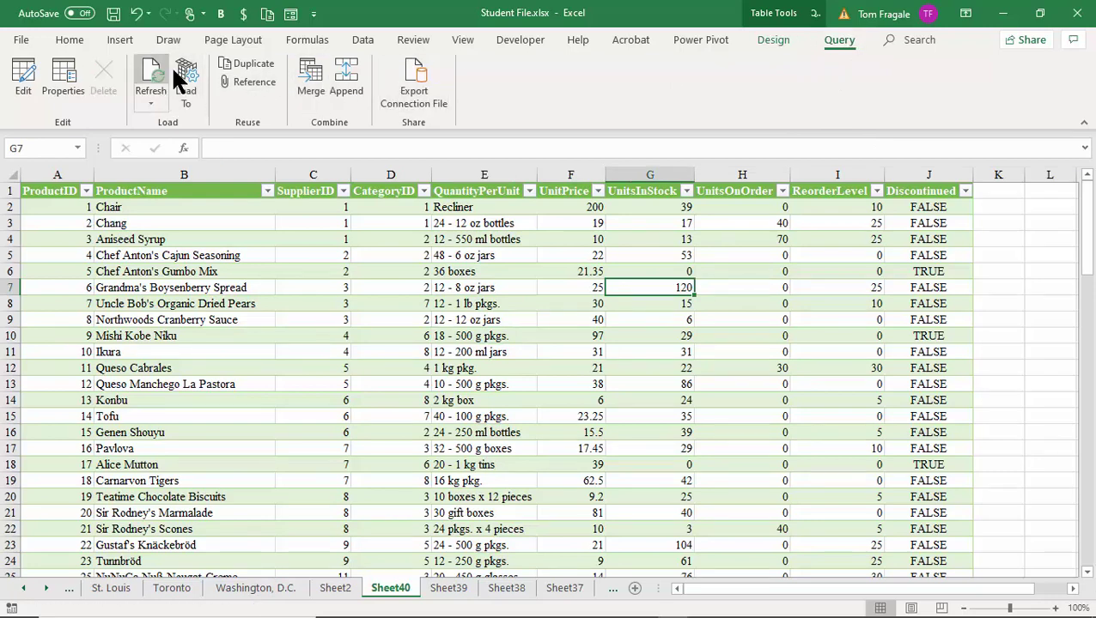
left_click(360, 42)
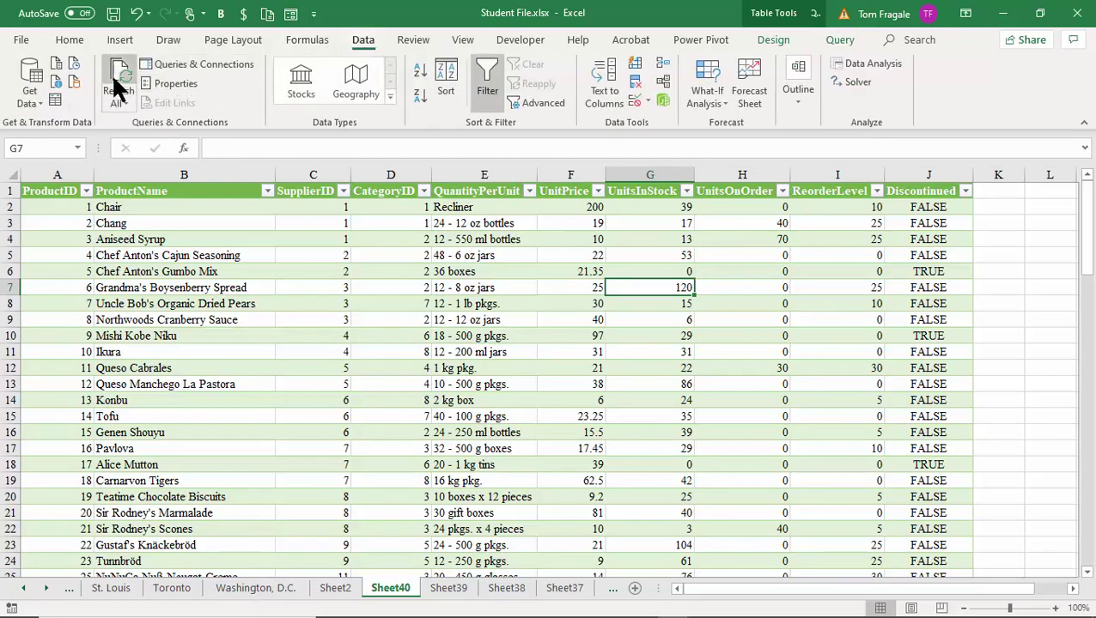
left_click(245, 383)
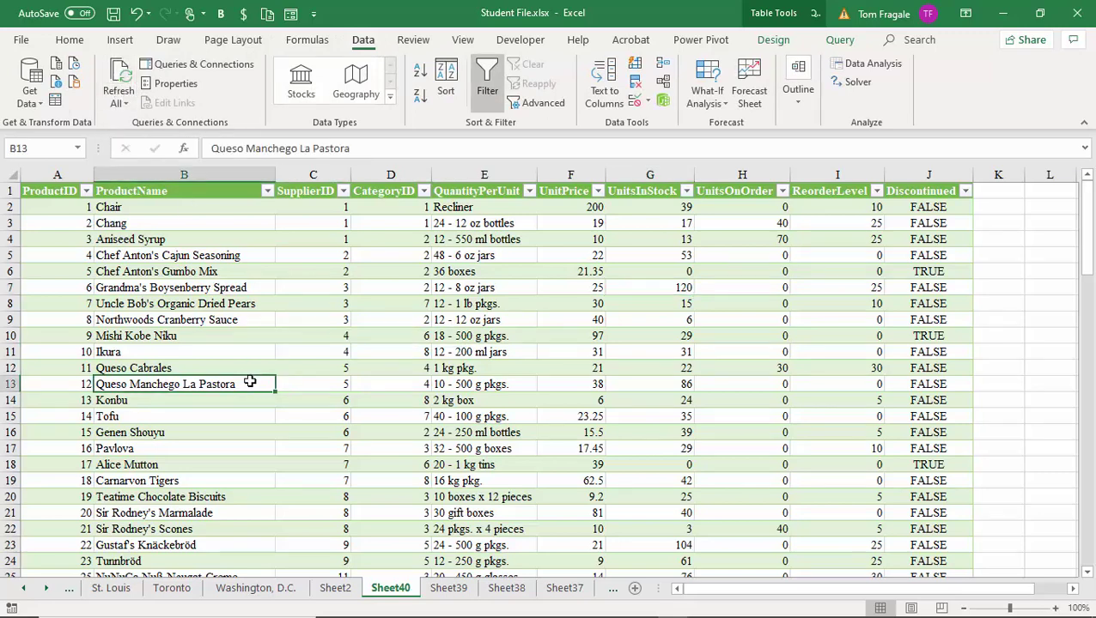